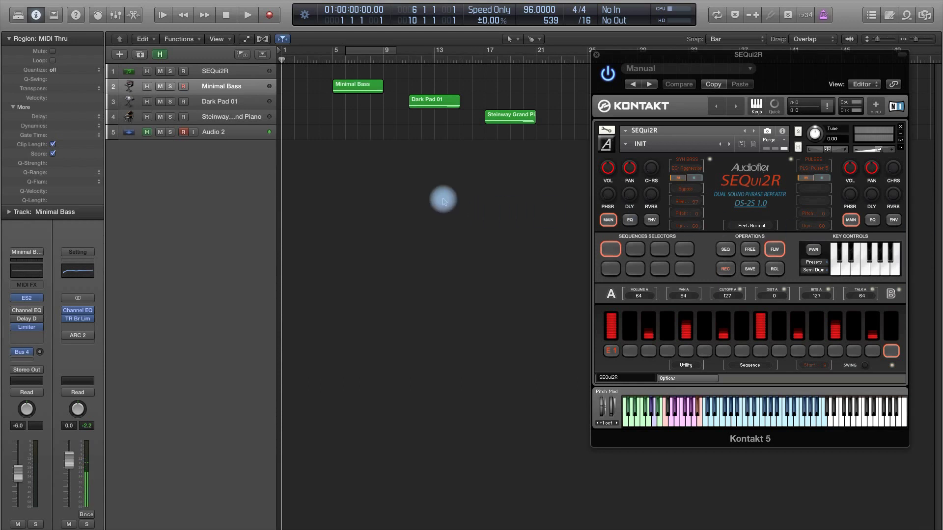
# Inspect the ES2 instrument behind the Minimal Bass region, then close its plug-in window
pyautogui.press('super+Right')
pyautogui.press('super+Right')
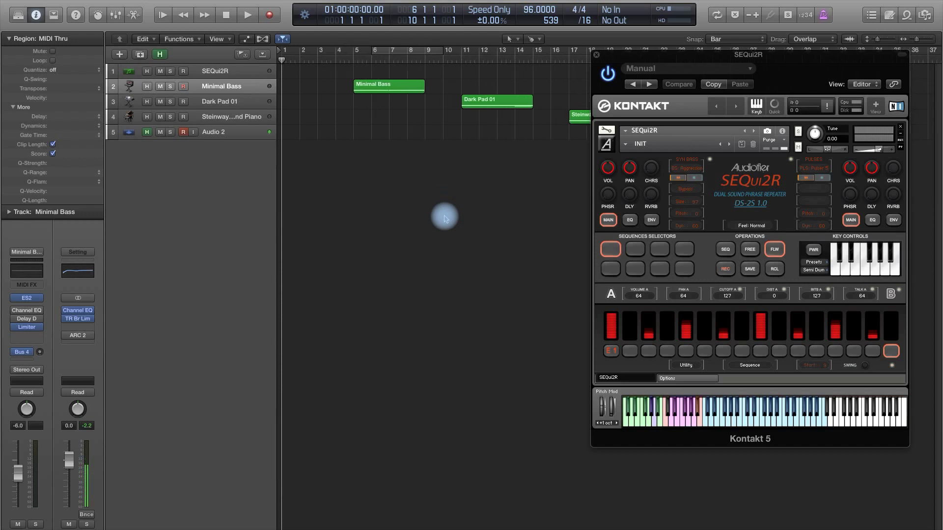
pyautogui.click(386, 90)
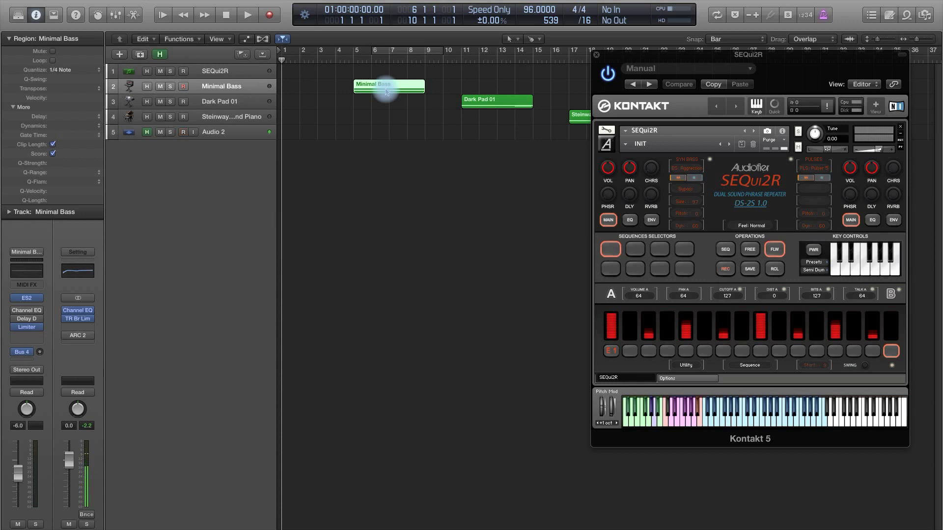
pyautogui.click(27, 301)
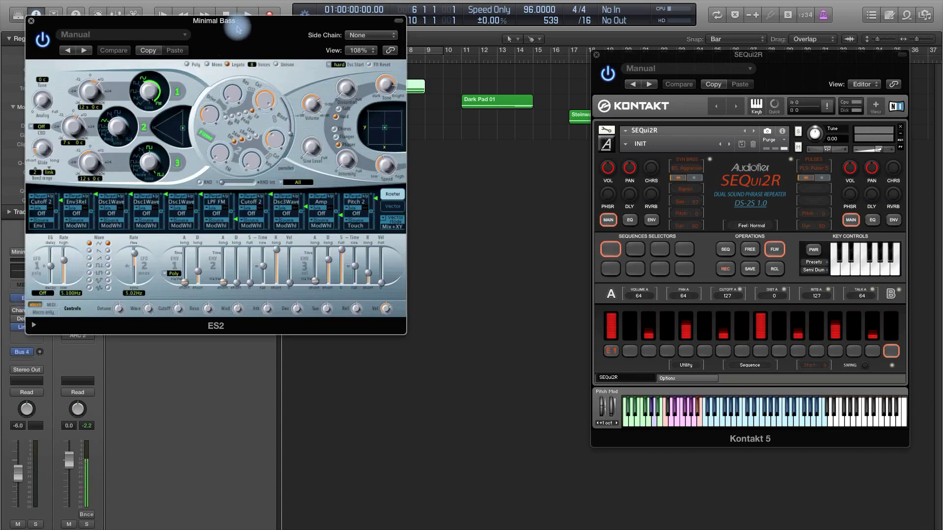
pyautogui.moveTo(241, 30); pyautogui.dragTo(362, 92)
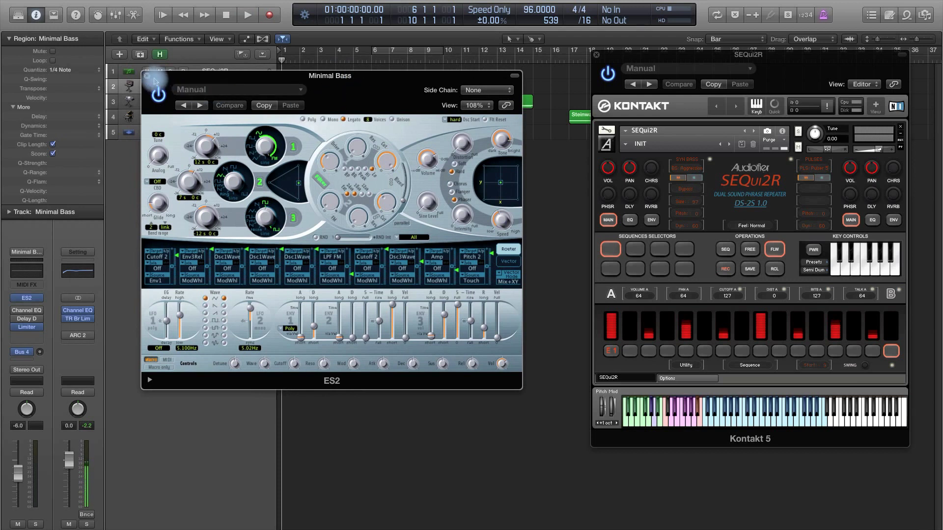
pyautogui.click(147, 78)
# Audition the Minimal Bass region in a cycle set to its length, then stop playback and switch the cycle off
pyautogui.click(367, 93)
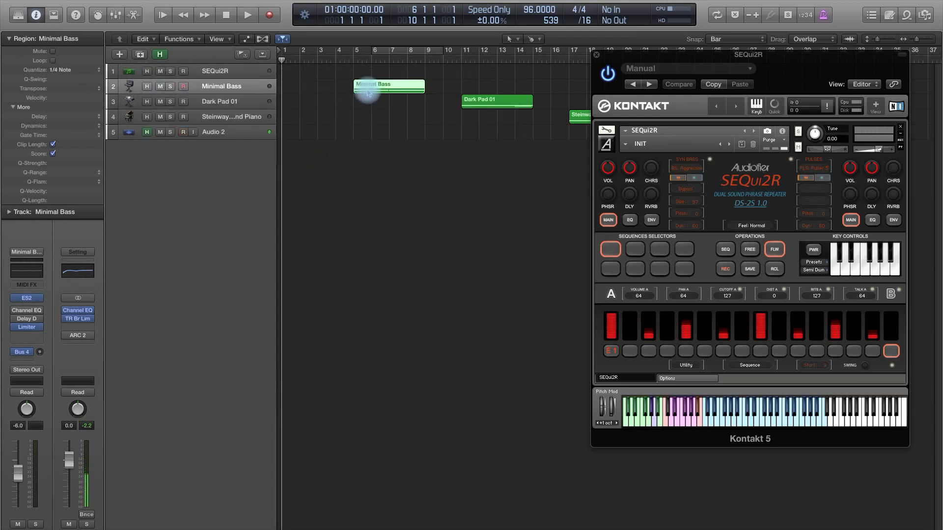
pyautogui.press('u')
pyautogui.press('space')
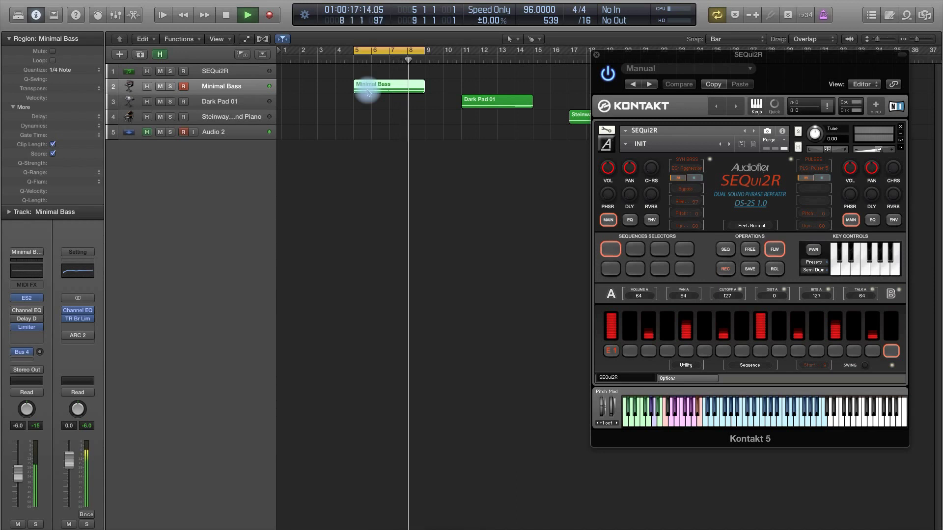
pyautogui.press('space')
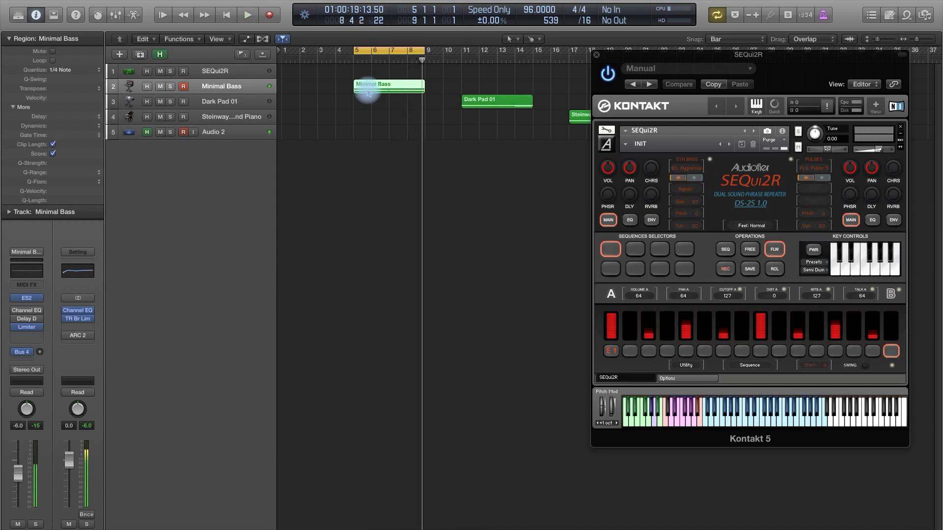
pyautogui.click(391, 199)
pyautogui.press('c')
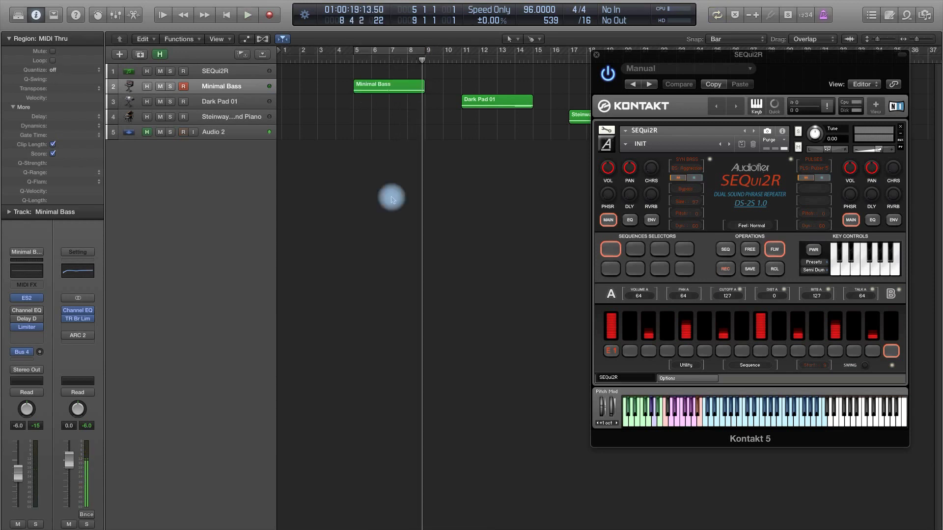
# Load the Electronic preset Bass Sequel in SEQui2R and select the SEQui2R track
pyautogui.click(626, 146)
pyautogui.moveTo(638, 170)
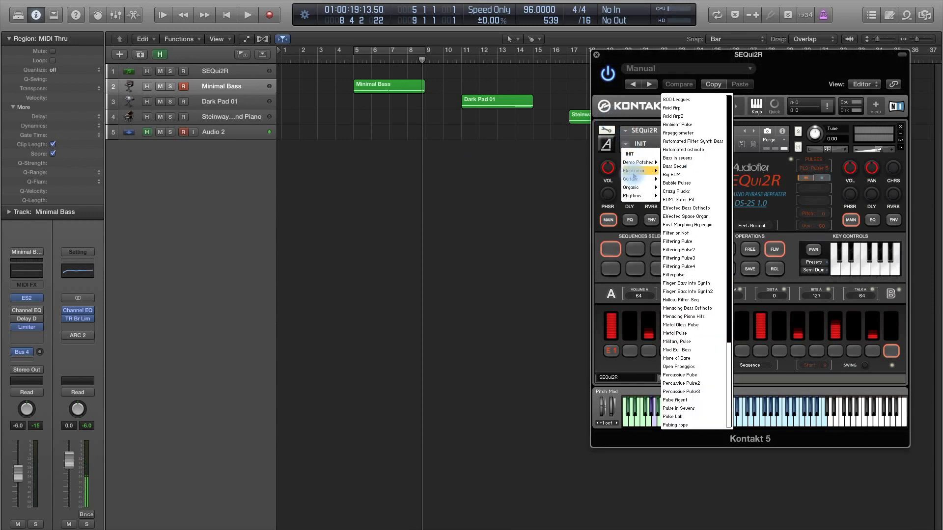
pyautogui.click(693, 167)
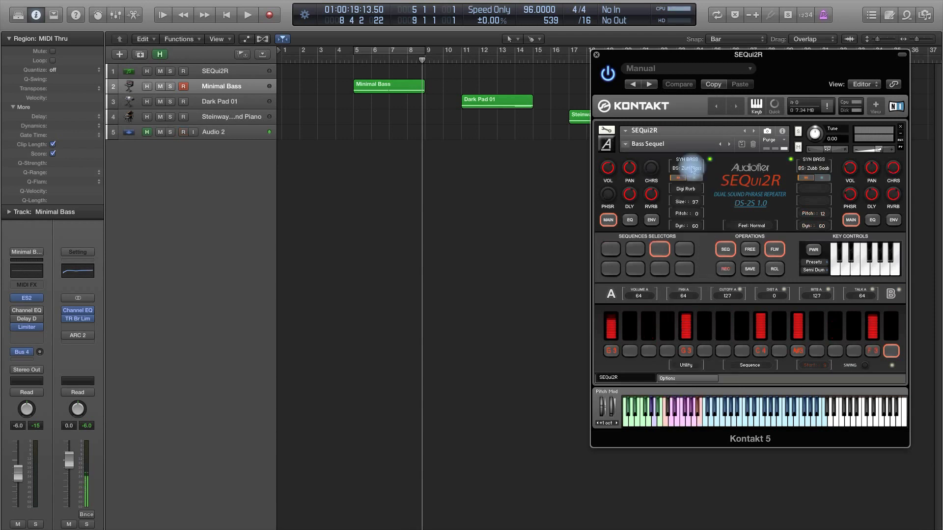
pyautogui.click(228, 71)
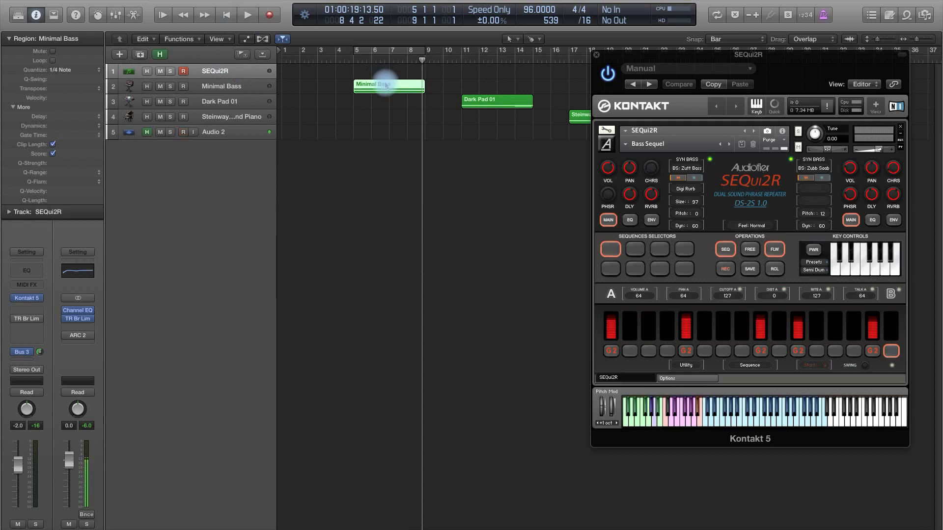
# Open the Minimal Bass region's notes in the Piano Roll and move the region up to the SEQui2R track at bar 5
pyautogui.doubleClick(385, 85)
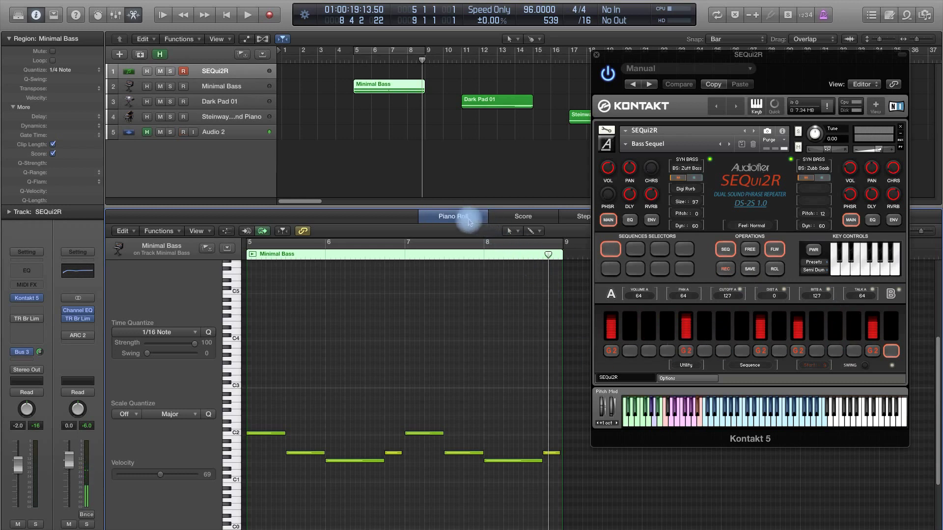
pyautogui.click(381, 85)
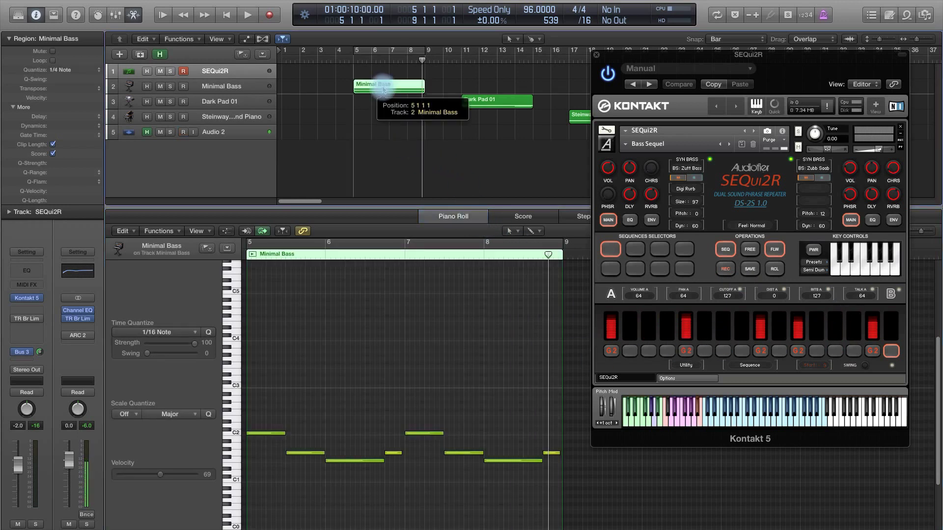
pyautogui.moveTo(384, 87); pyautogui.dragTo(387, 77)
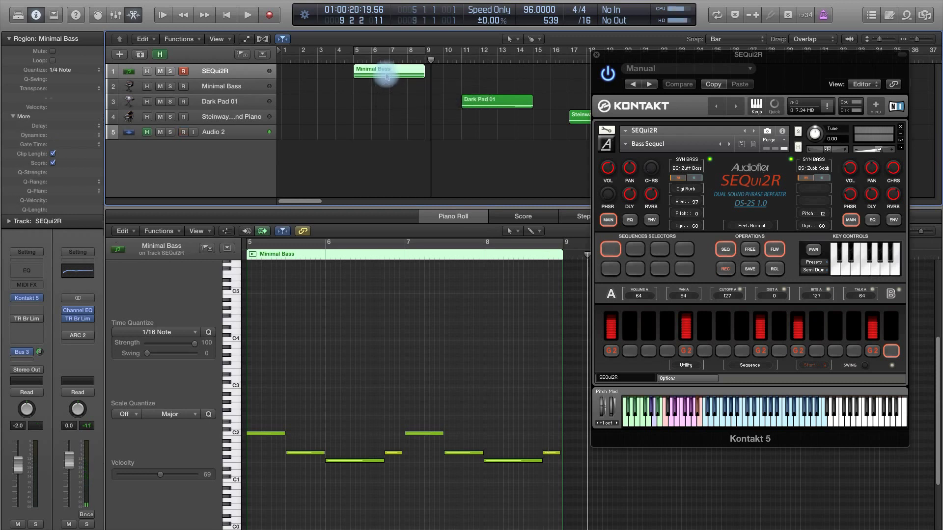
# Set the cycle range to the Minimal Bass region and audition it through SEQui2R, then deselect the region
pyautogui.press('u')
pyautogui.press('space')
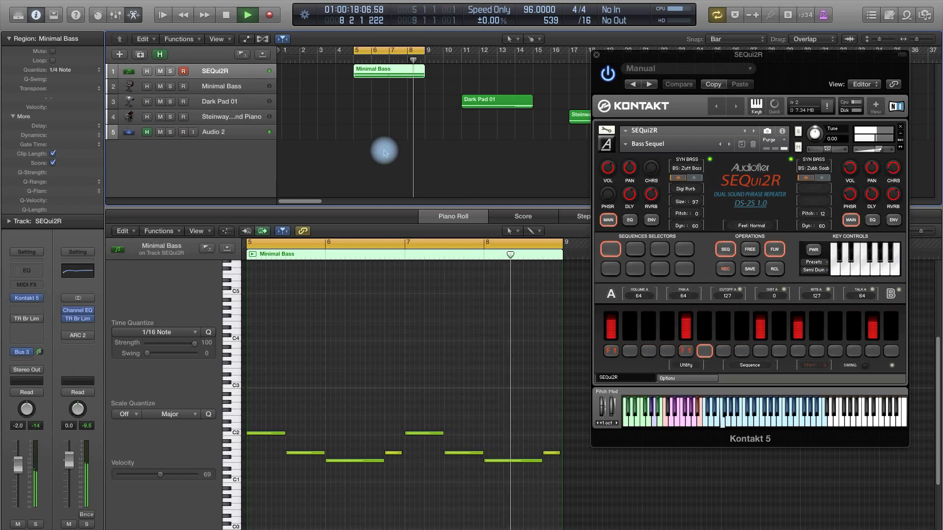
pyautogui.press('space')
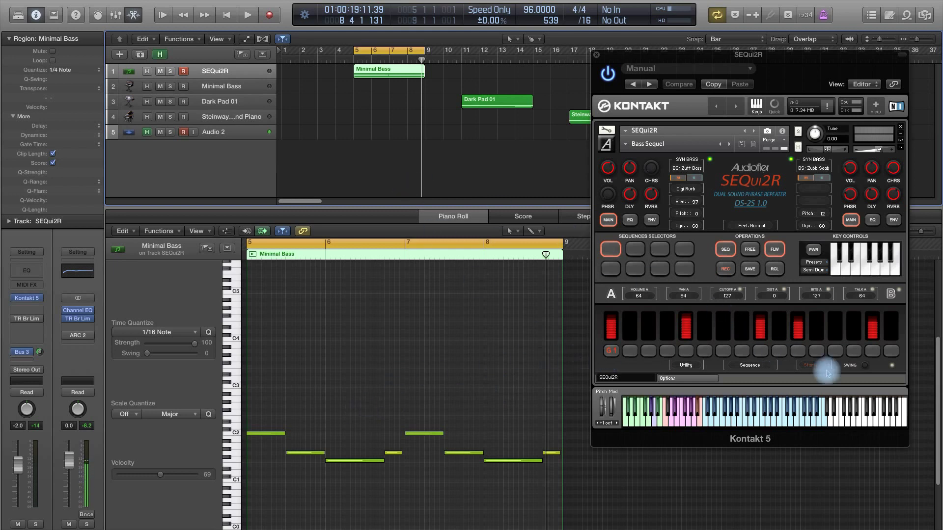
pyautogui.click(449, 160)
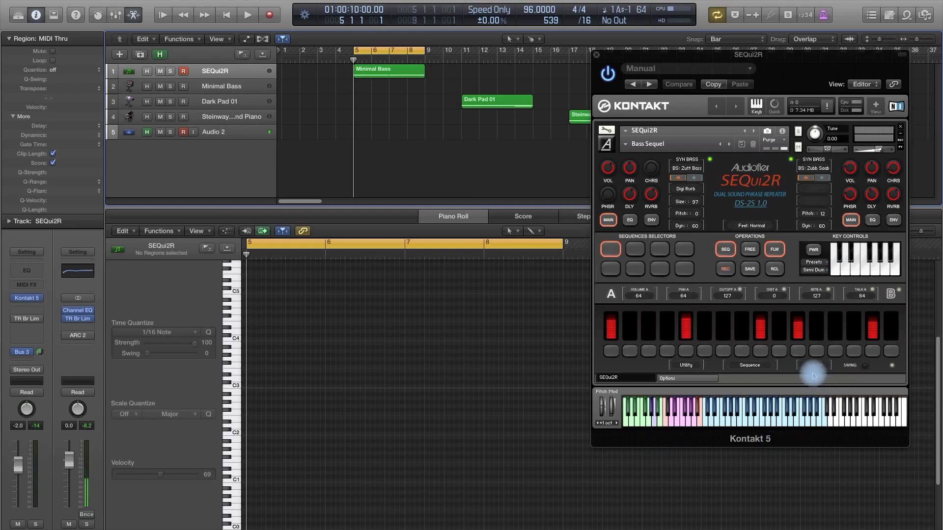
# Switch the SEQui2R legato setting to Leg On and audition the Minimal Bass region with it
pyautogui.click(813, 374)
pyautogui.press('space')
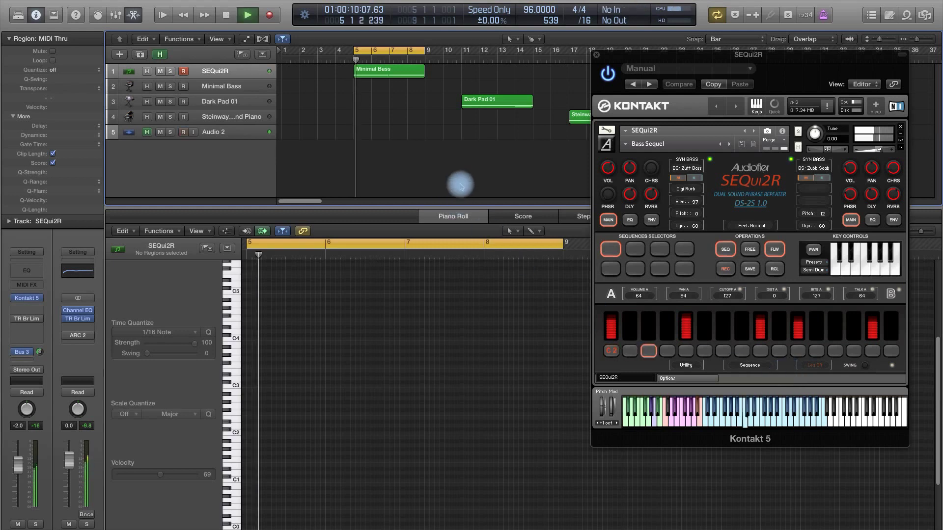
pyautogui.click(396, 71)
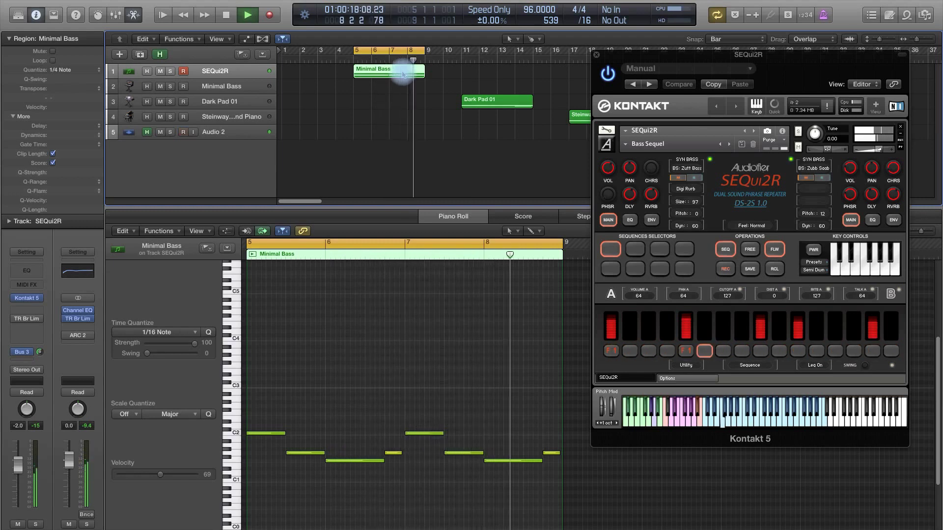
pyautogui.press('space')
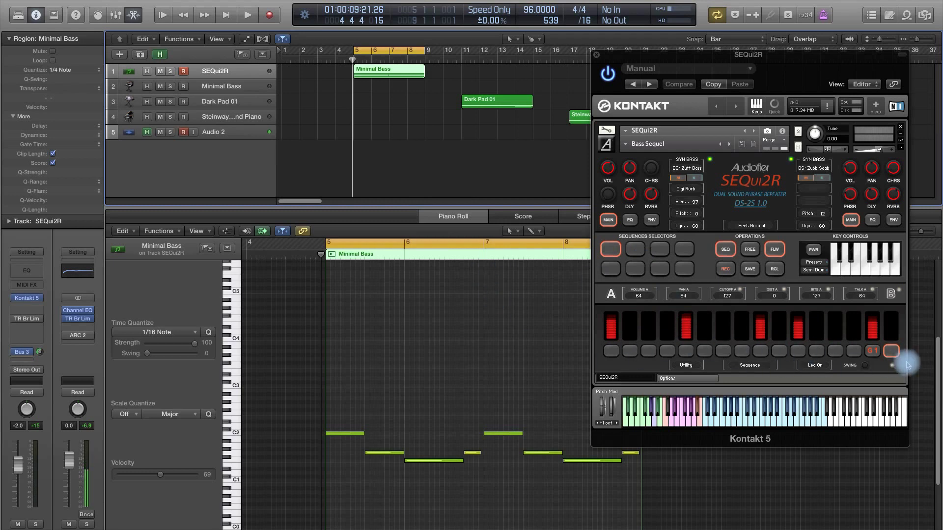
# Replay the Minimal Bass loop with legato on, then stop it and enable input monitoring on the Audio 2 track
pyautogui.click(438, 173)
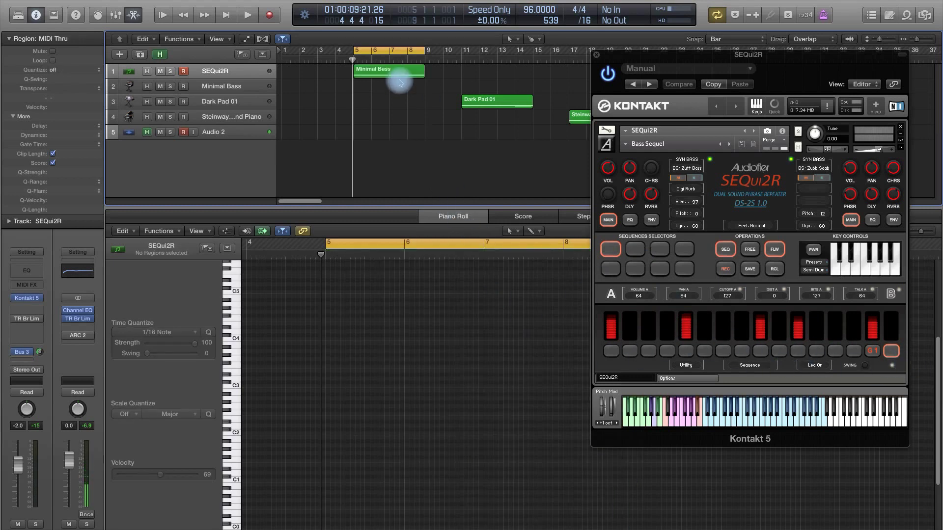
pyautogui.click(400, 82)
pyautogui.press('space')
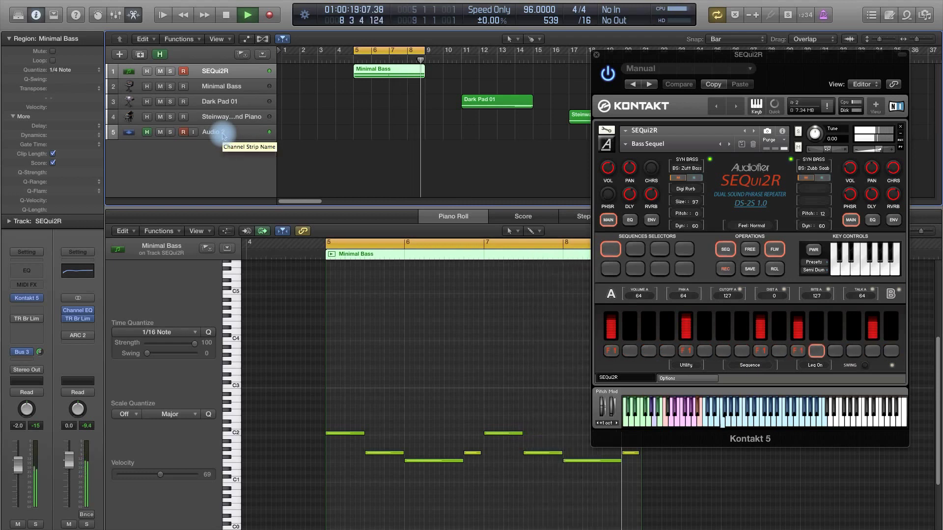
pyautogui.press('space')
pyautogui.click(193, 131)
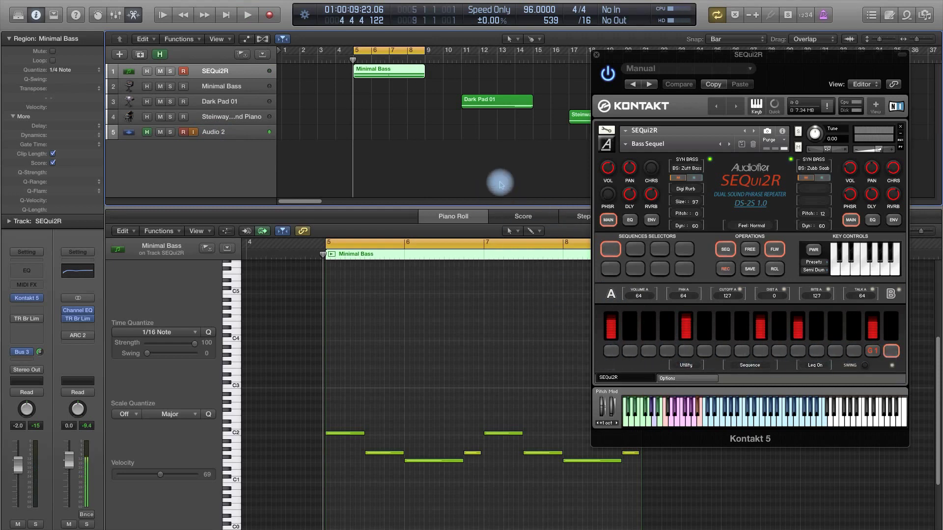
# Switch the SEQui2R legato setting to Leg Off, audition the Minimal Bass region again and select the Audio 2 track
pyautogui.click(816, 366)
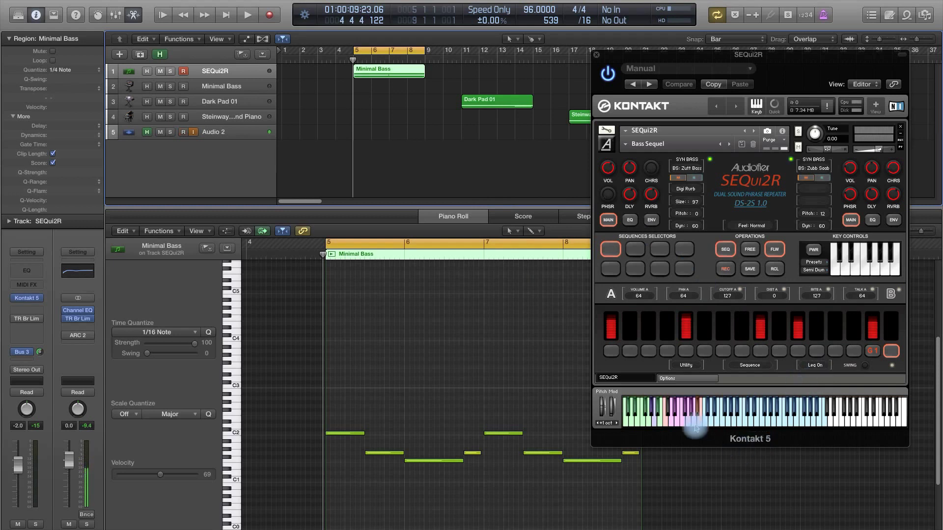
pyautogui.click(502, 189)
pyautogui.press('space')
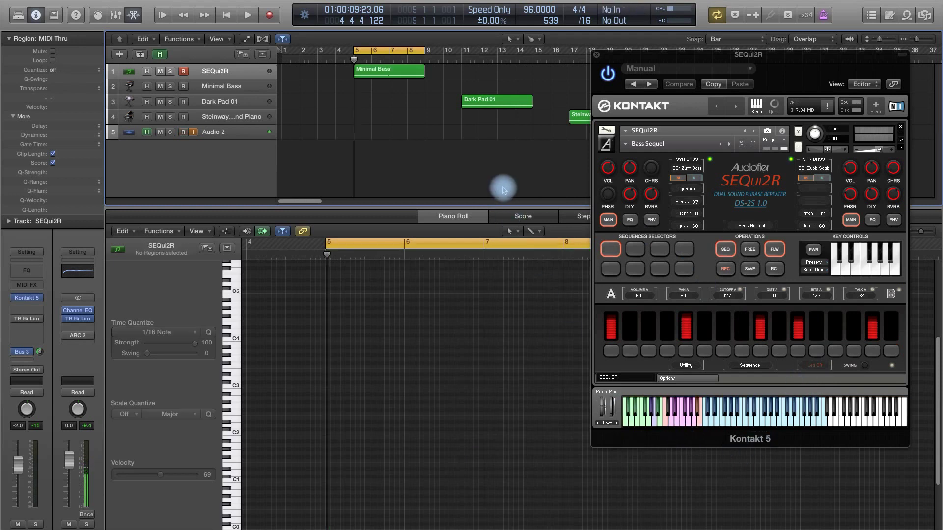
pyautogui.click(400, 74)
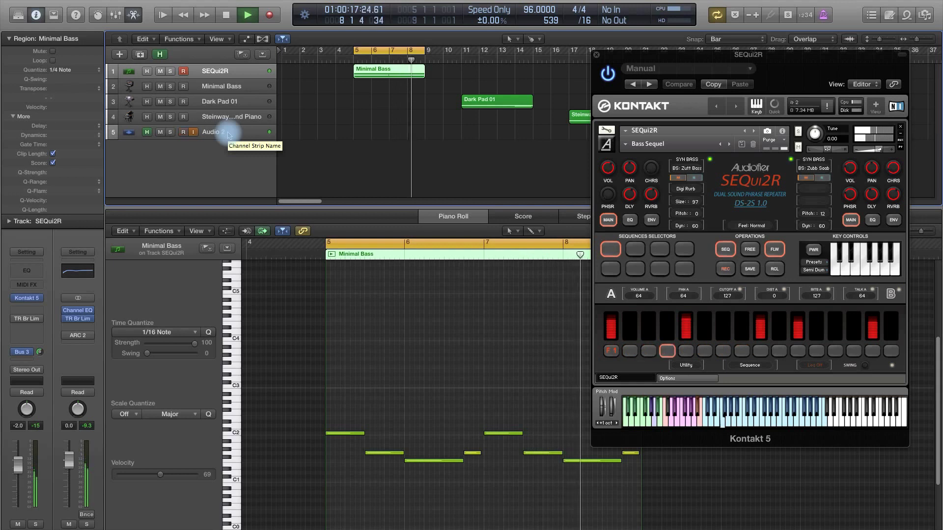
pyautogui.press('space')
pyautogui.click(226, 132)
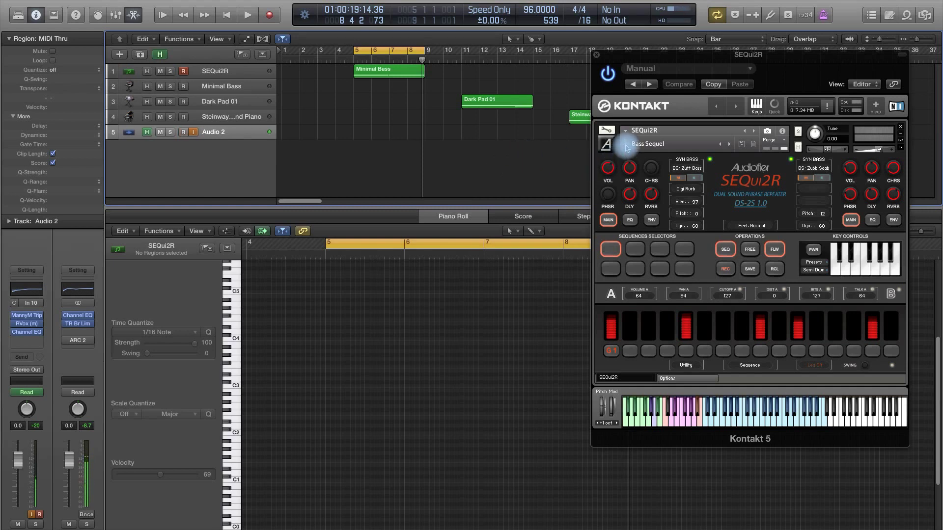
# Load the Electronic preset Acid Arp2 in SEQui2R, keeping the Minimal Bass region as its note source
pyautogui.click(625, 144)
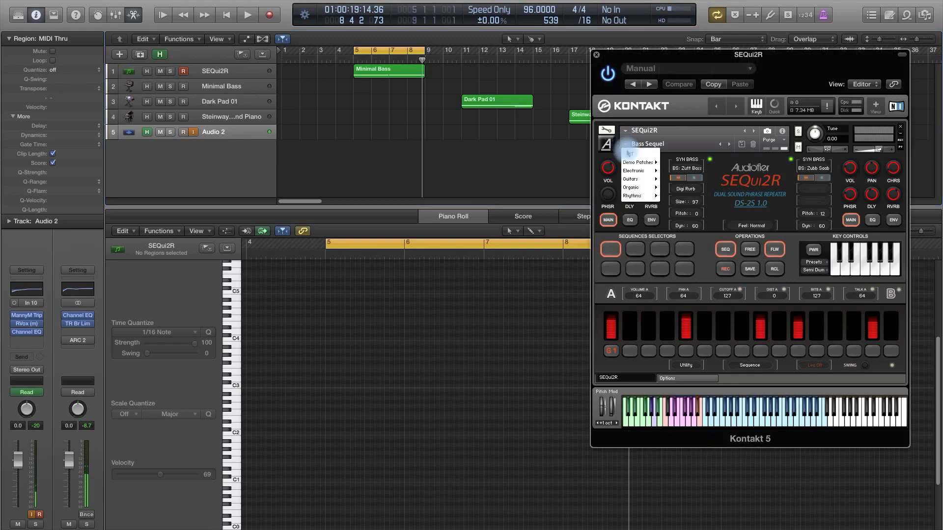
pyautogui.moveTo(639, 162)
pyautogui.click(364, 69)
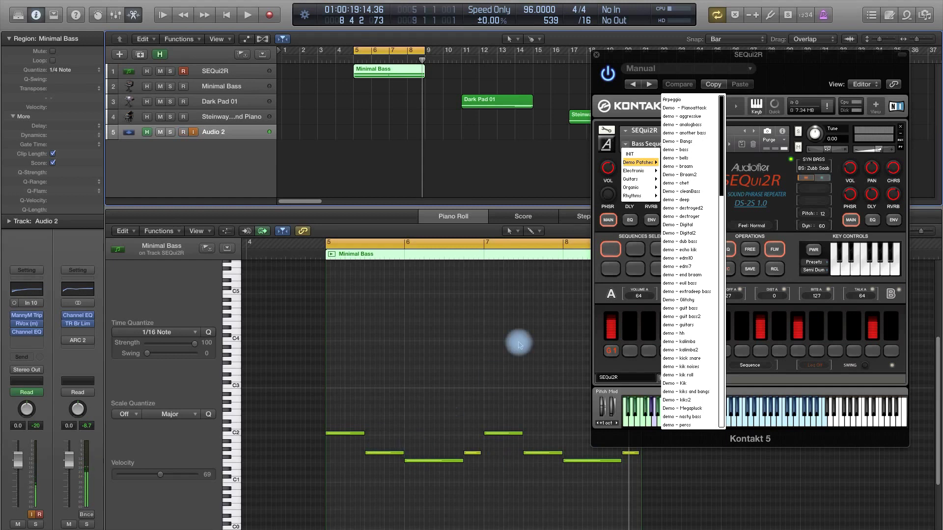
pyautogui.moveTo(642, 176)
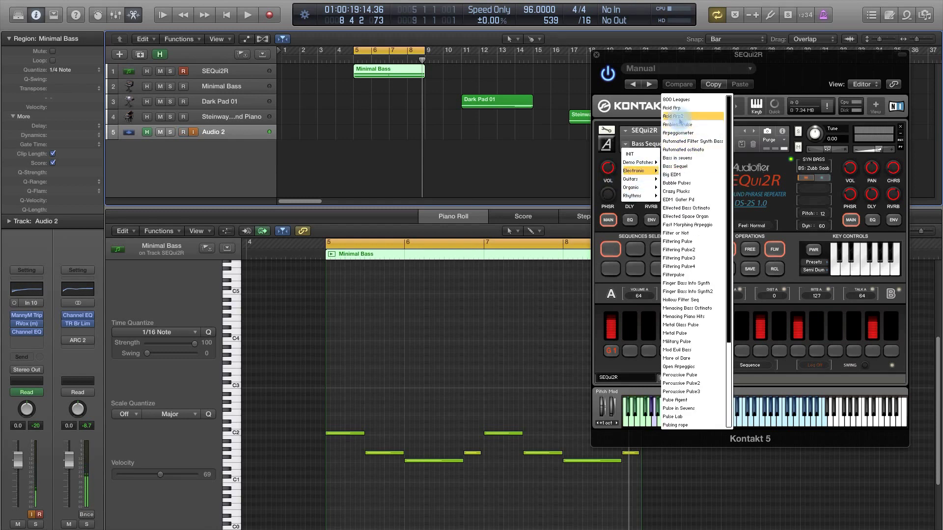
pyautogui.click(679, 117)
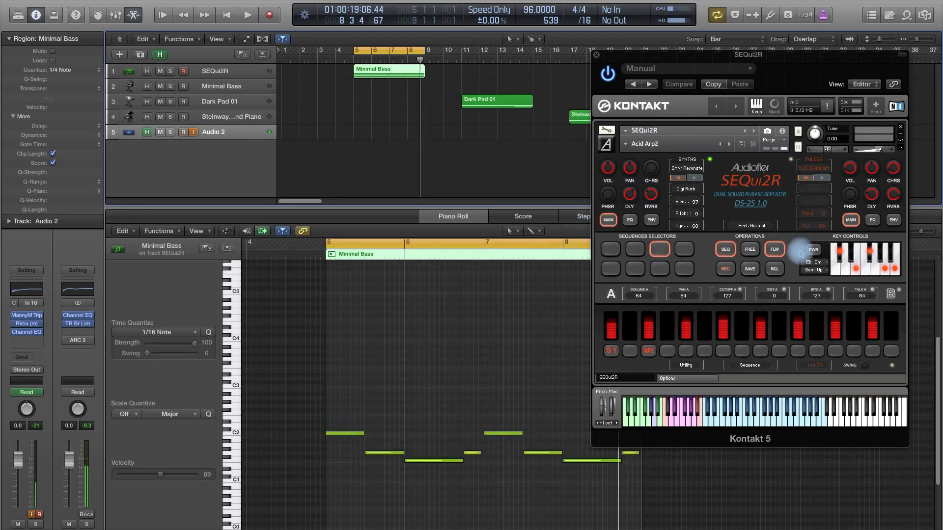
# Enable the SEQui2R key controls with the C Am scale and play the Minimal Bass loop through Acid Arp2
pyautogui.click(820, 266)
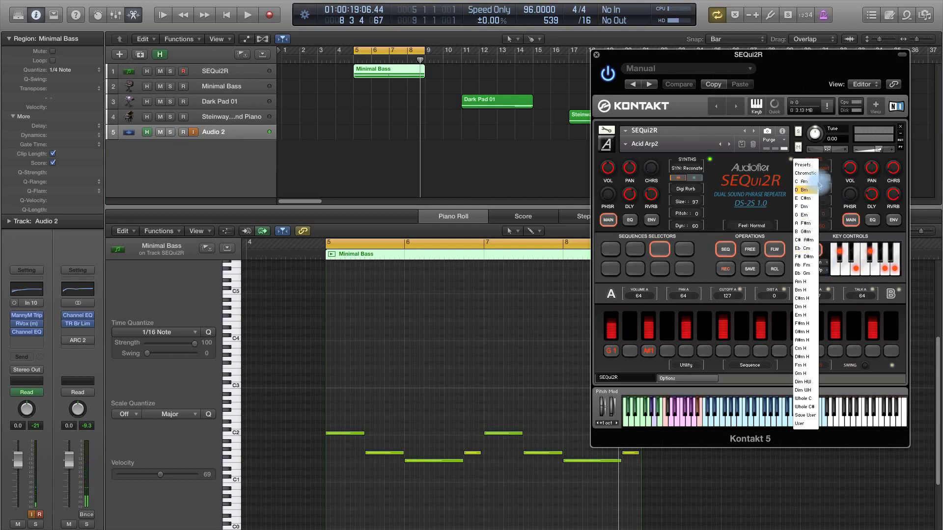
pyautogui.click(812, 182)
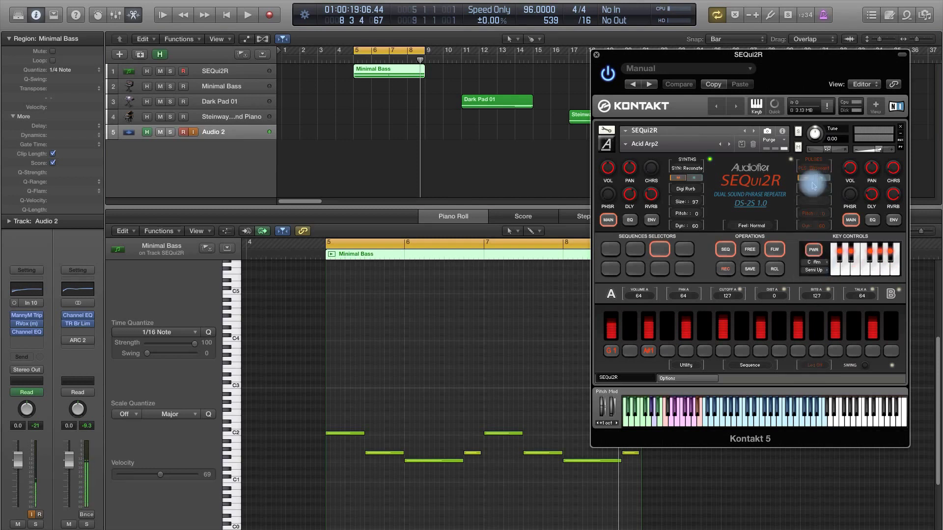
pyautogui.click(383, 173)
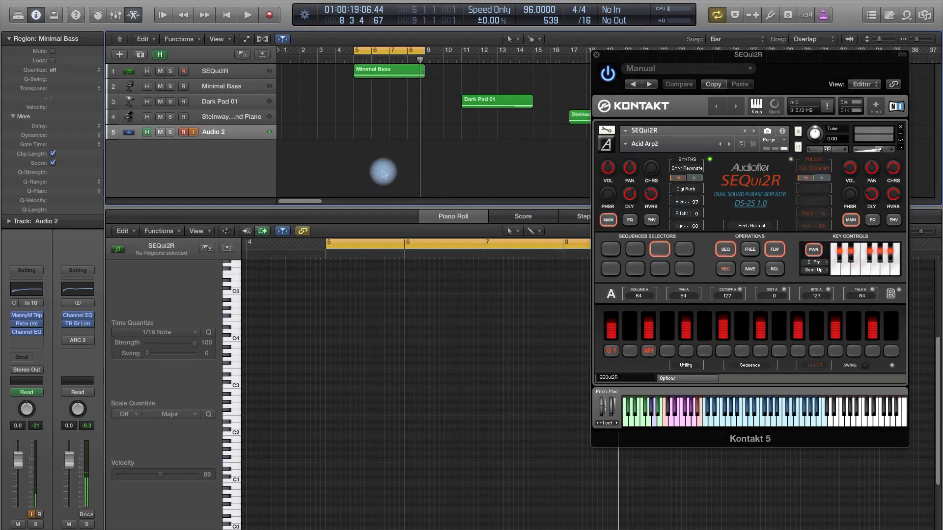
pyautogui.click(383, 79)
pyautogui.press('space')
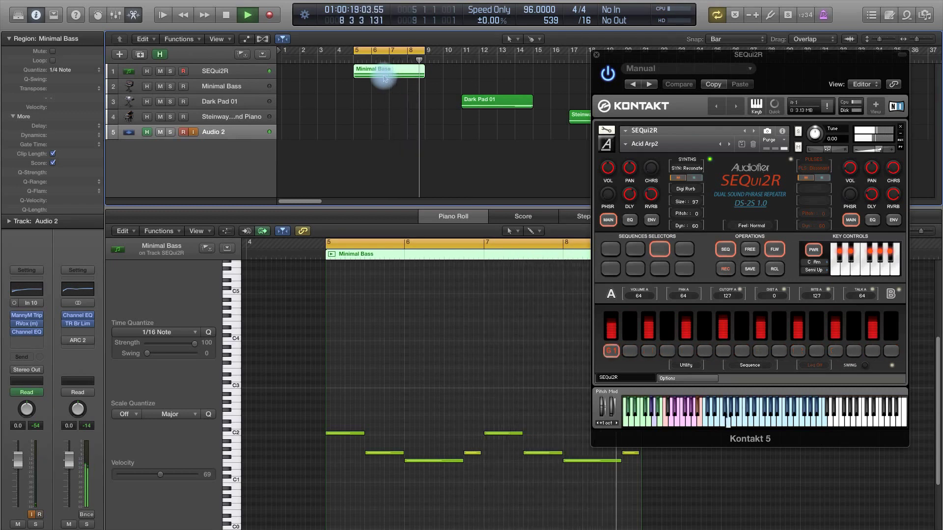
# Stop playback, copy the Minimal Bass region onto the Minimal Bass track, and play both regions together with the Acid Arp2 sequence
pyautogui.press('space')
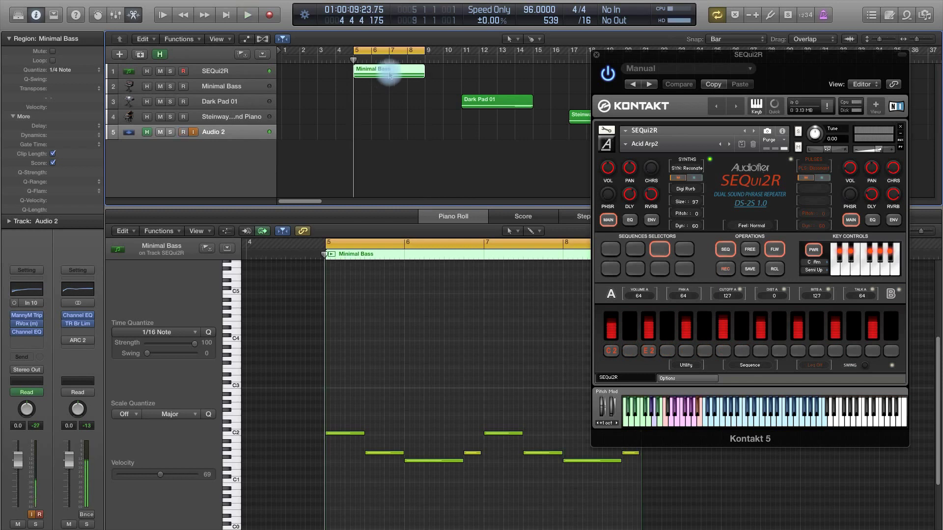
pyautogui.moveTo(390, 75); pyautogui.dragTo(391, 88)
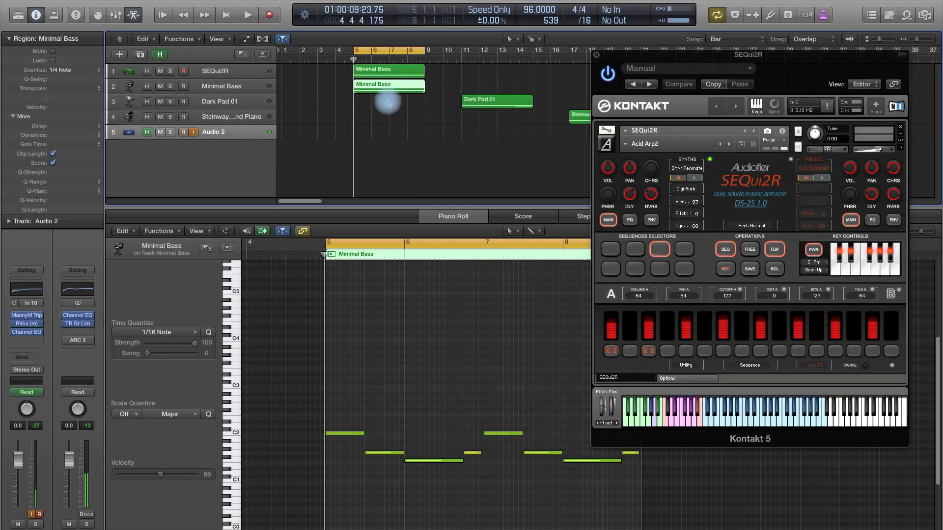
pyautogui.keyDown('shift'); pyautogui.click(400, 72); pyautogui.keyUp('shift')
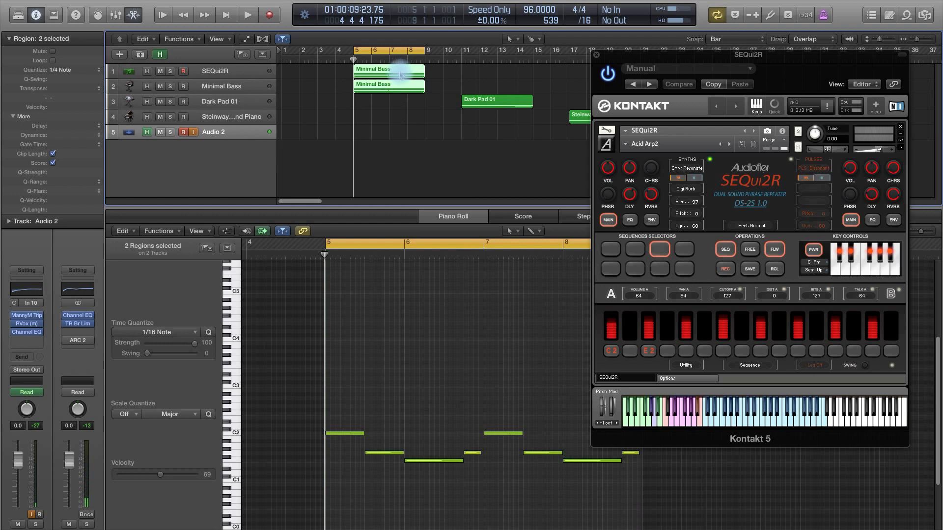
pyautogui.press('space')
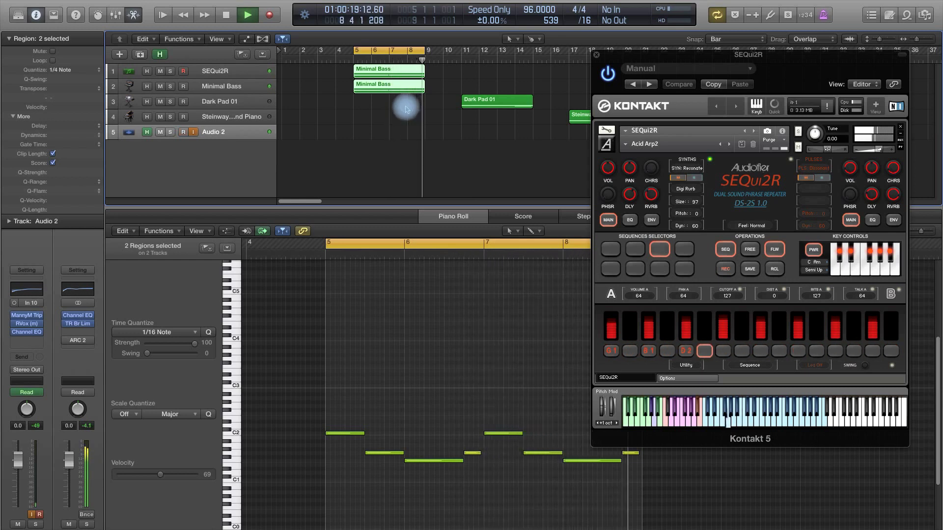
pyautogui.press('space')
pyautogui.click(406, 109)
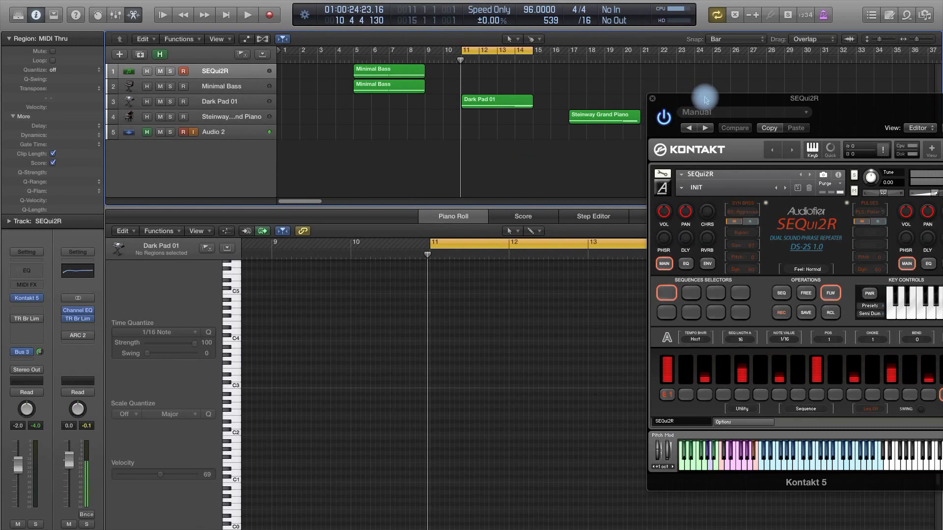
# Select the Dark Pad 01 region and inspect the ES2 instrument on its track, then close the synth window
pyautogui.moveTo(704, 98); pyautogui.dragTo(109, 106)
pyautogui.click(500, 104)
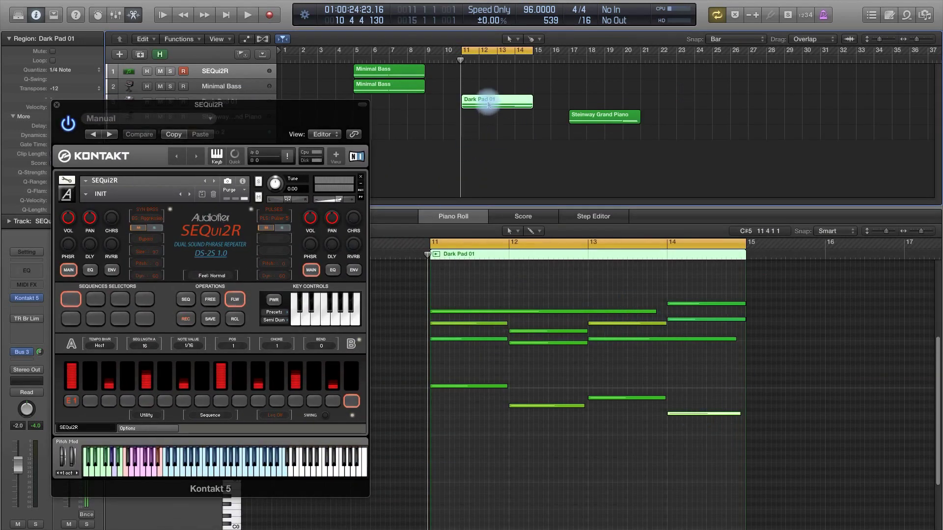
pyautogui.moveTo(280, 112); pyautogui.dragTo(357, 135)
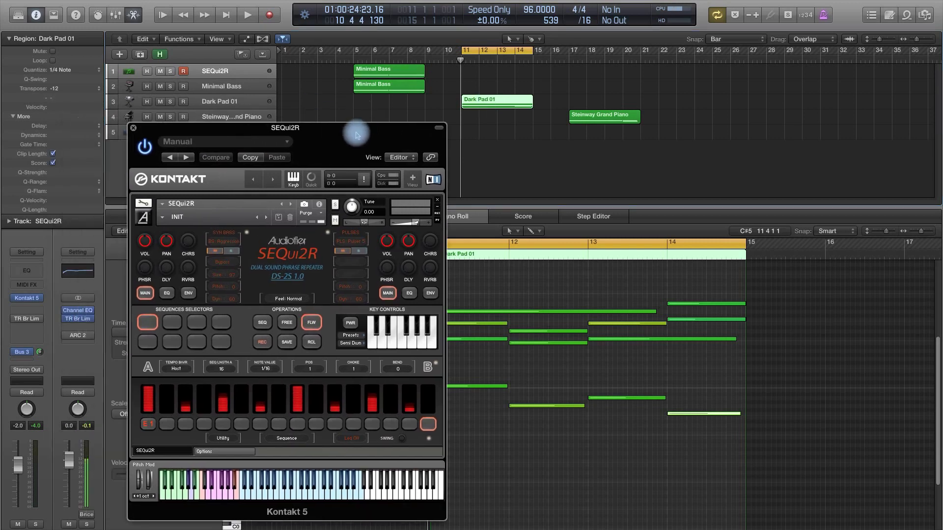
pyautogui.click(244, 109)
pyautogui.click(34, 304)
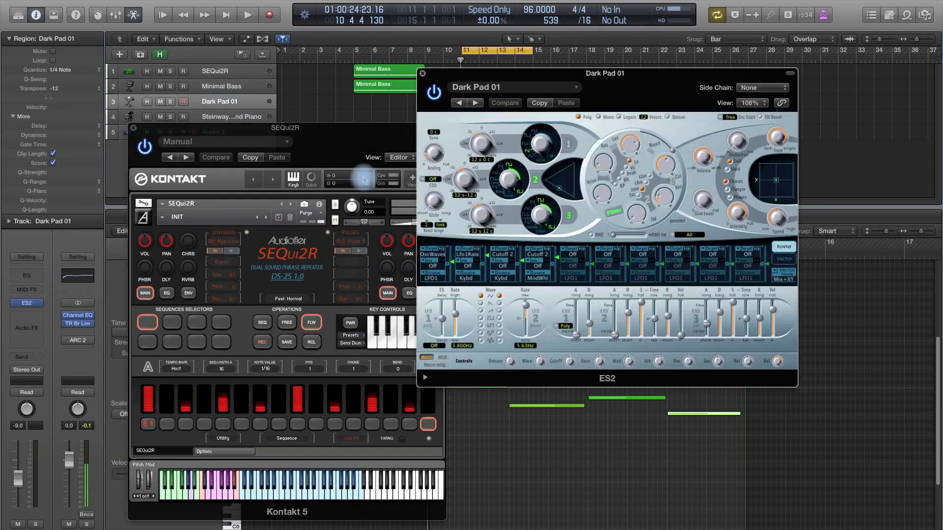
pyautogui.click(424, 75)
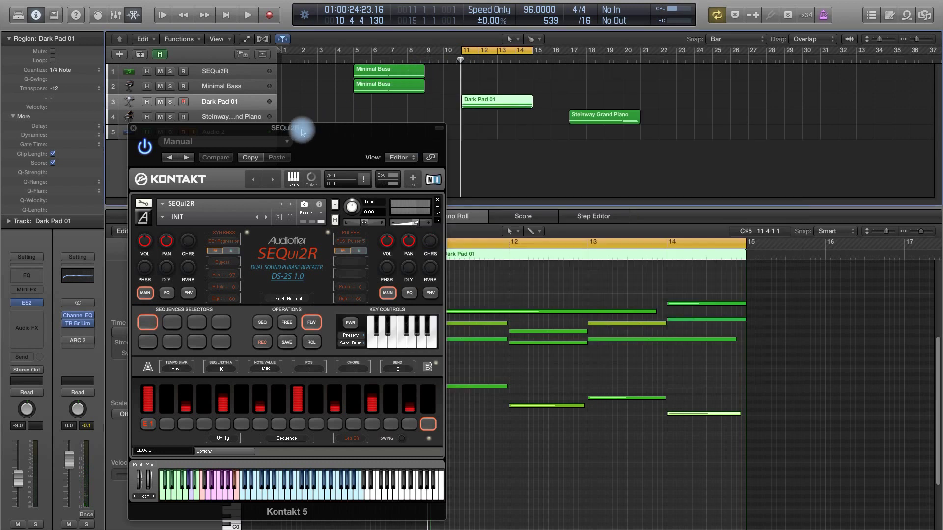
# Move the Kontakt window clear of the tracks and audition the Dark Pad 01 region on its own track
pyautogui.moveTo(301, 126); pyautogui.dragTo(331, 163)
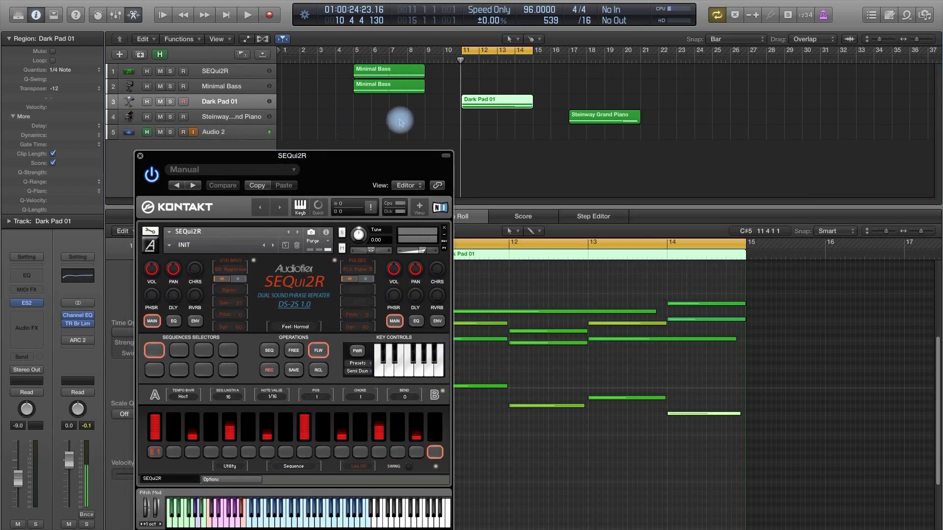
pyautogui.moveTo(430, 147); pyautogui.dragTo(398, 140)
pyautogui.click(485, 98)
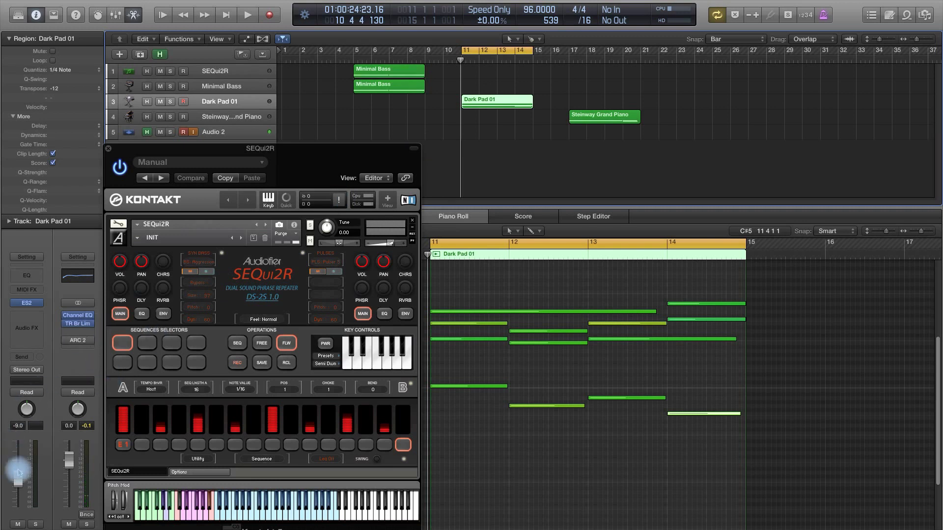
pyautogui.press('space')
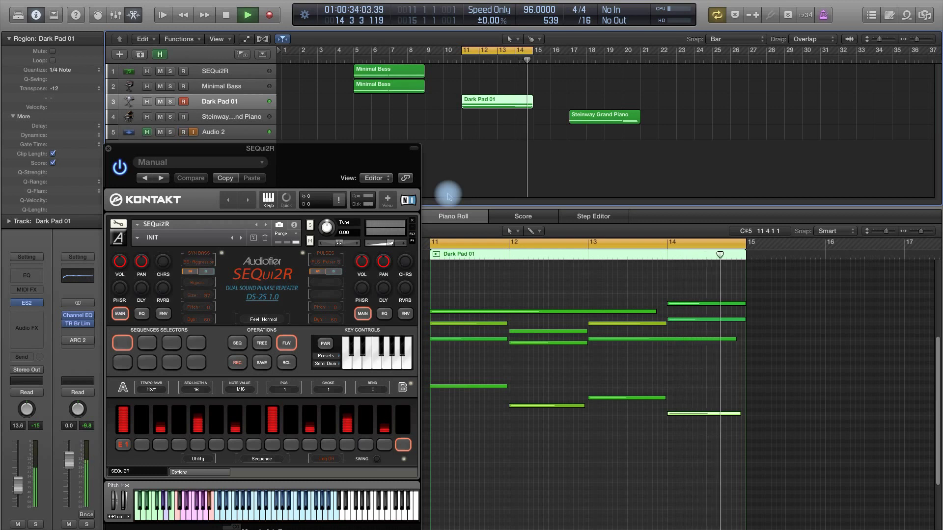
pyautogui.press('space')
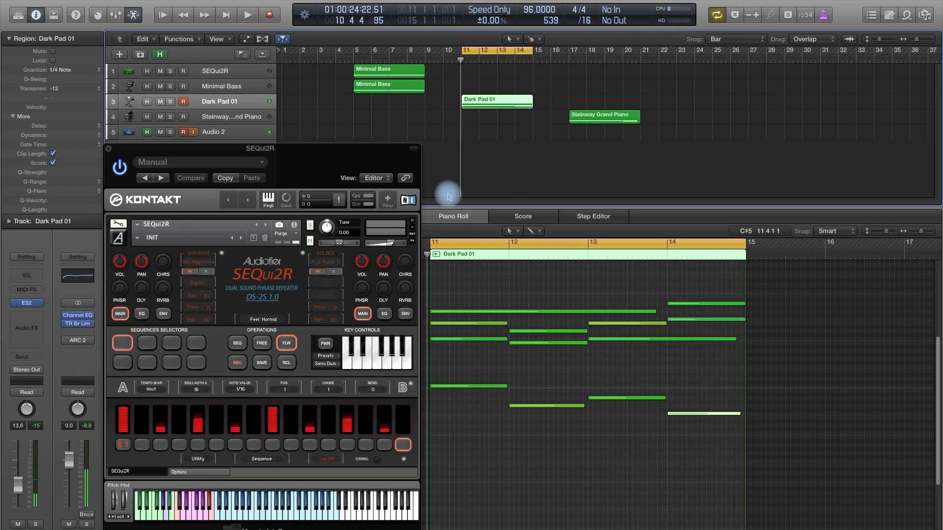
# Load the Organic preset Cellos Violas Pattern in SEQui2R and keep the Dark Pad 01 region in view
pyautogui.moveTo(328, 158); pyautogui.dragTo(337, 134)
pyautogui.click(145, 215)
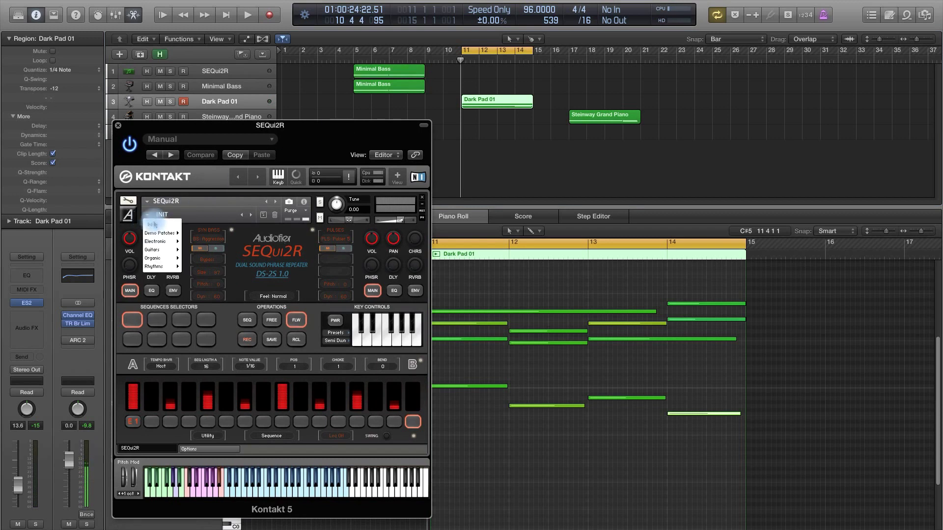
pyautogui.moveTo(157, 242)
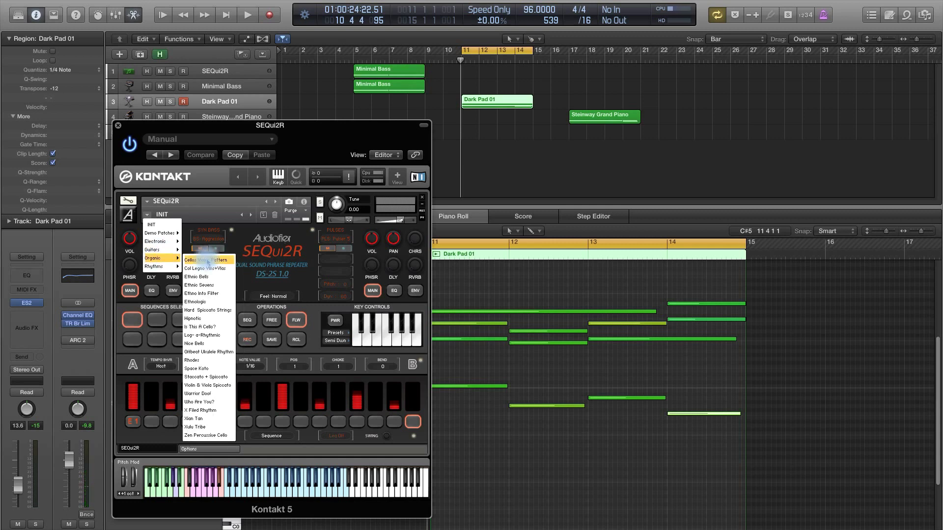
pyautogui.click(207, 260)
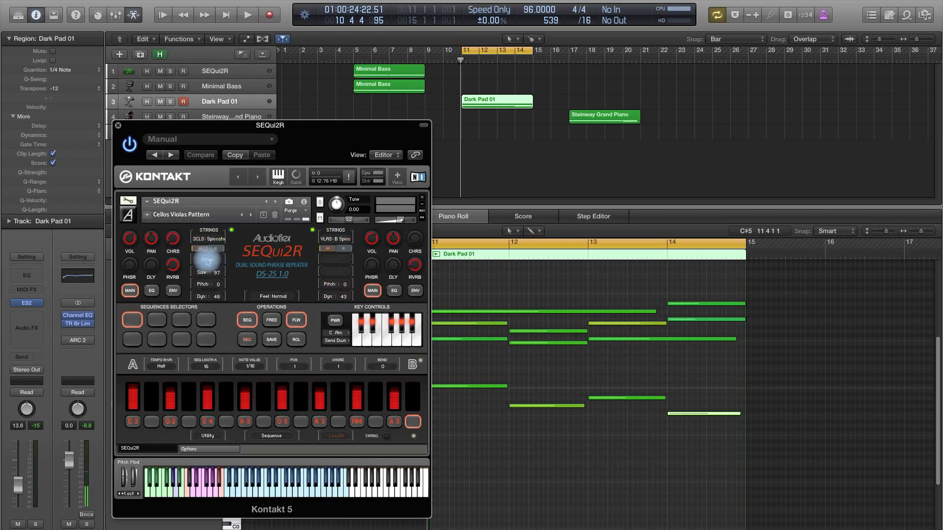
pyautogui.moveTo(305, 140); pyautogui.dragTo(277, 137)
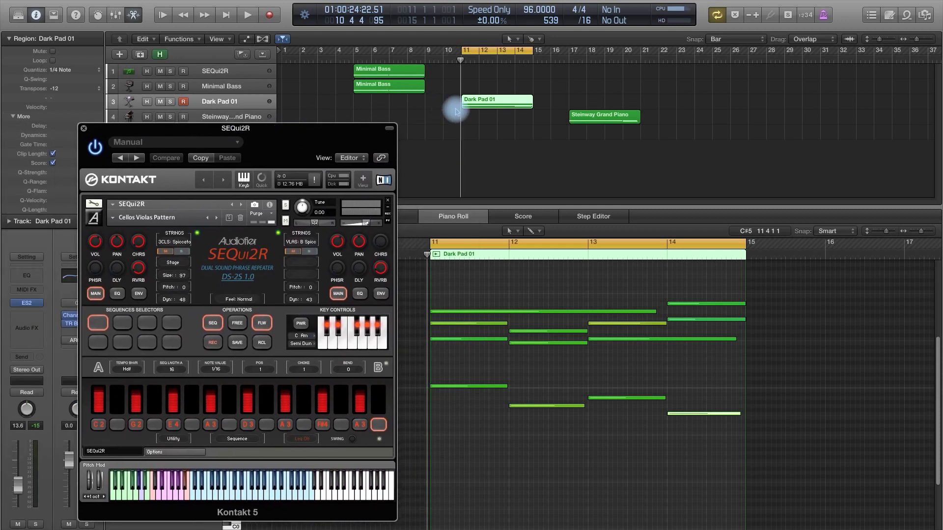
# Move the Dark Pad 01 region to the SEQui2R track and play it through the Cellos Violas Pattern preset
pyautogui.moveTo(484, 105); pyautogui.dragTo(488, 75)
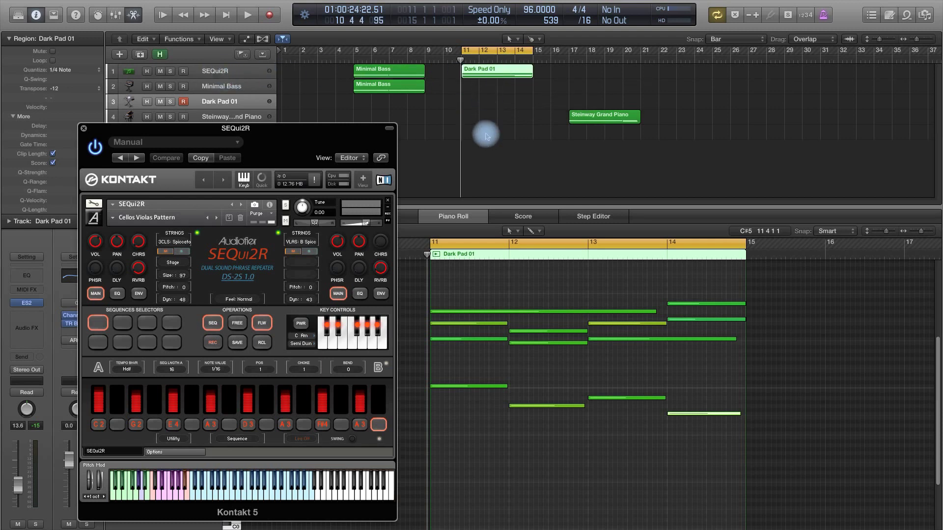
pyautogui.press('space')
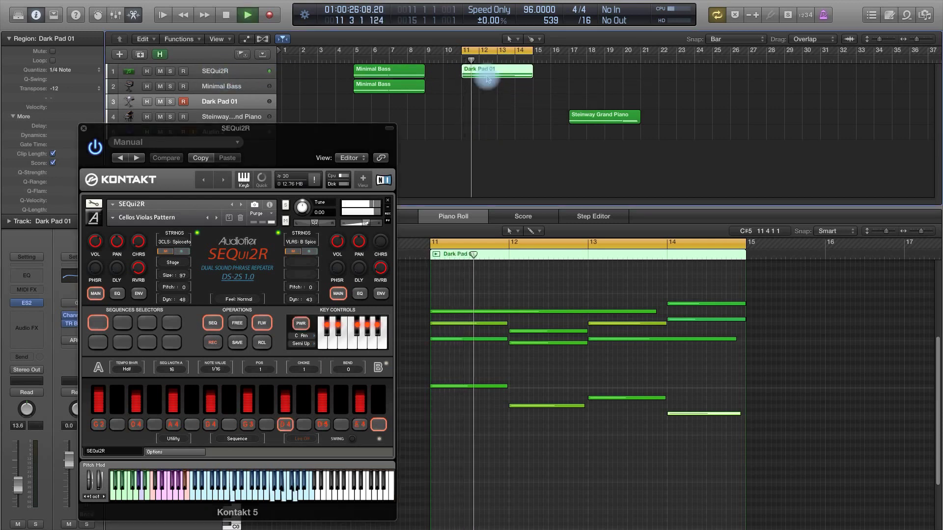
pyautogui.click(564, 167)
pyautogui.click(501, 72)
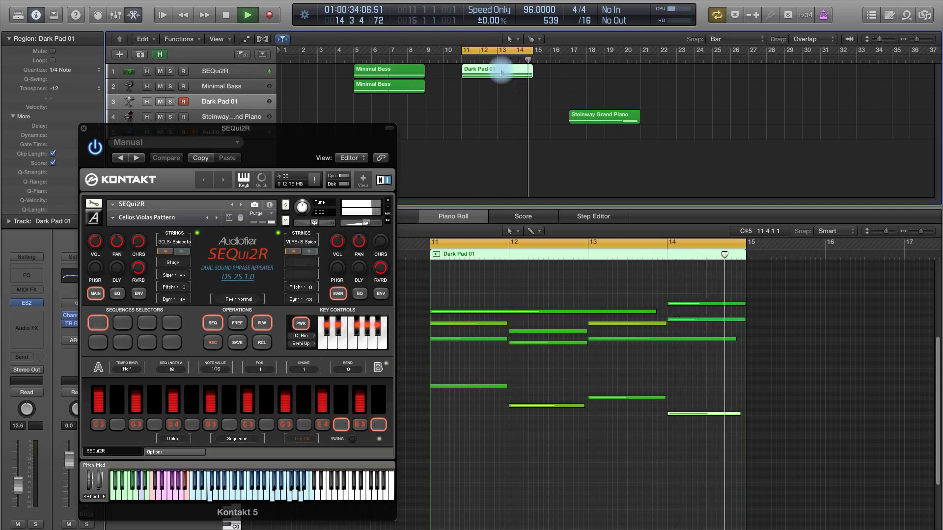
pyautogui.press('space')
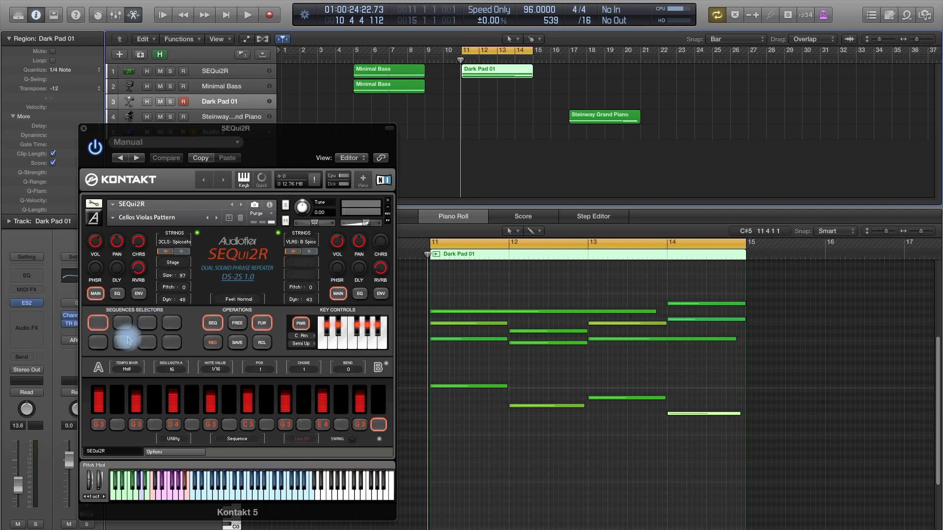
# Replay the Dark Pad 01 region through SEQui2R, select the SEQui2R track during playback, then stop and clear the region selection
pyautogui.click(480, 162)
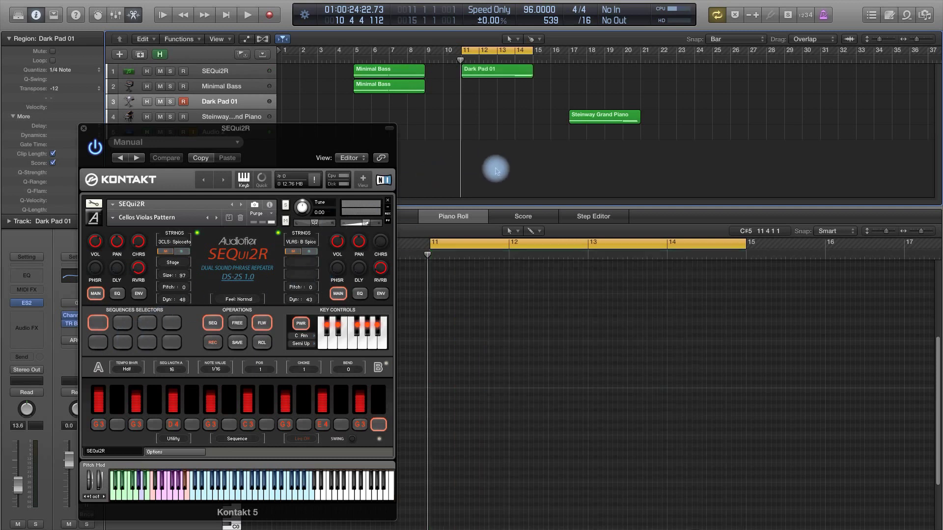
pyautogui.click(491, 74)
pyautogui.press('space')
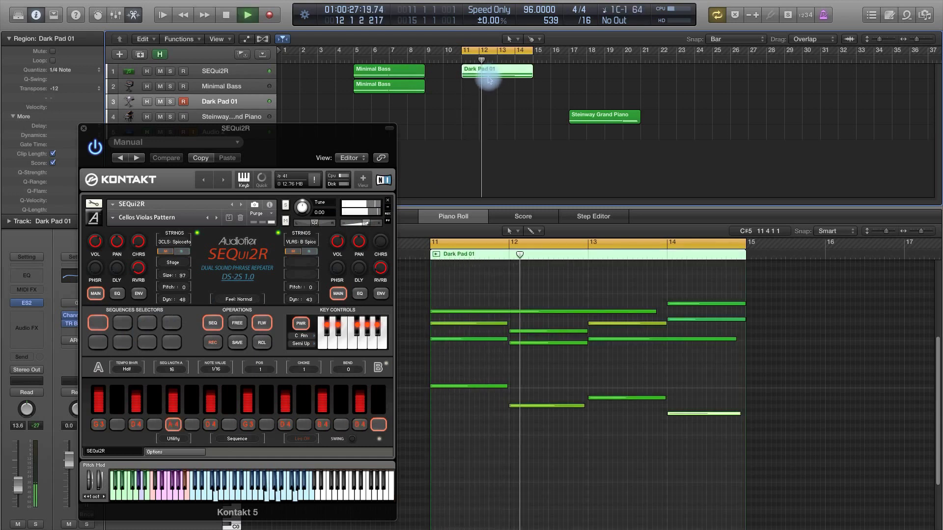
pyautogui.click(224, 72)
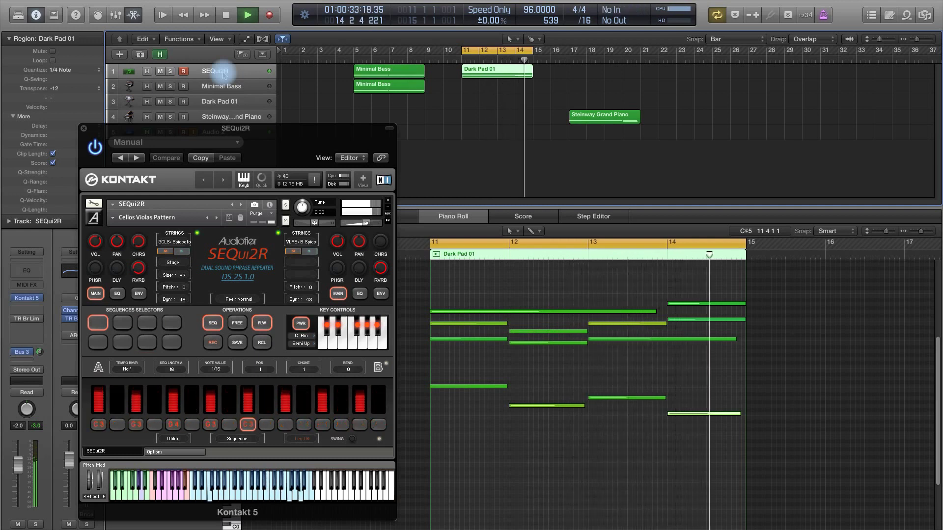
pyautogui.click(452, 173)
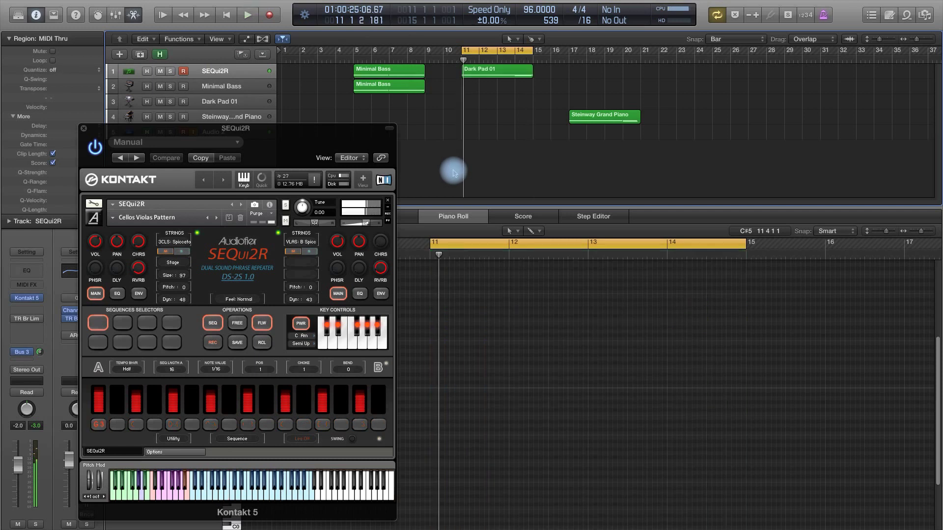
# Copy the Dark Pad 01 region back to the Dark Pad 01 track and play the pad together with the strings sequence
pyautogui.click(483, 76)
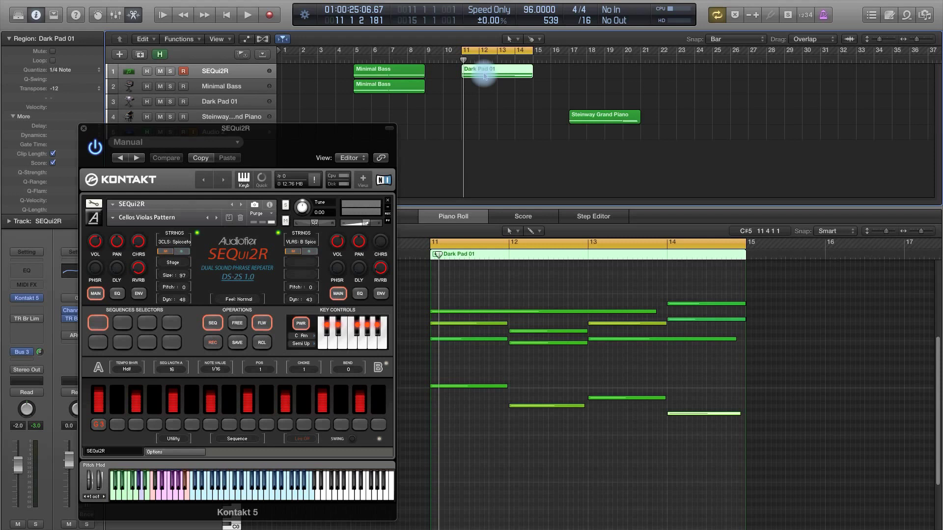
pyautogui.moveTo(483, 90); pyautogui.dragTo(485, 106)
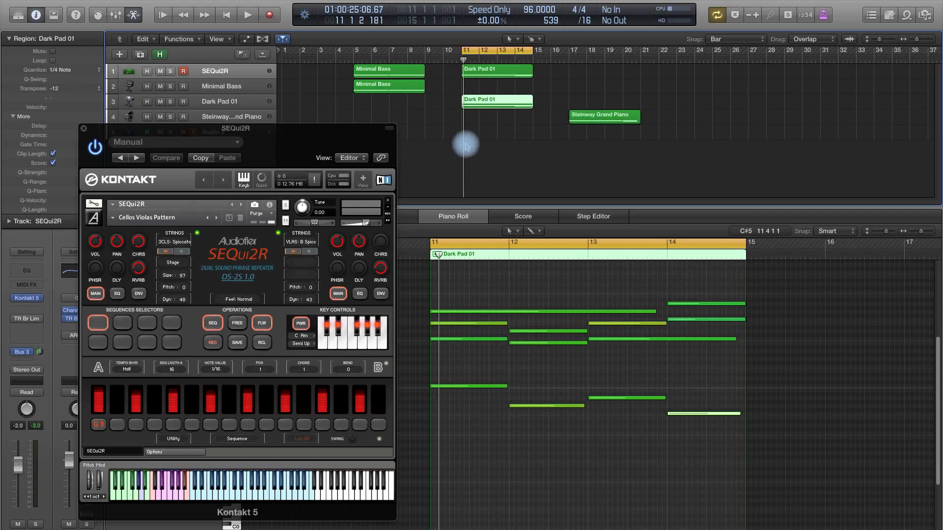
pyautogui.press('space')
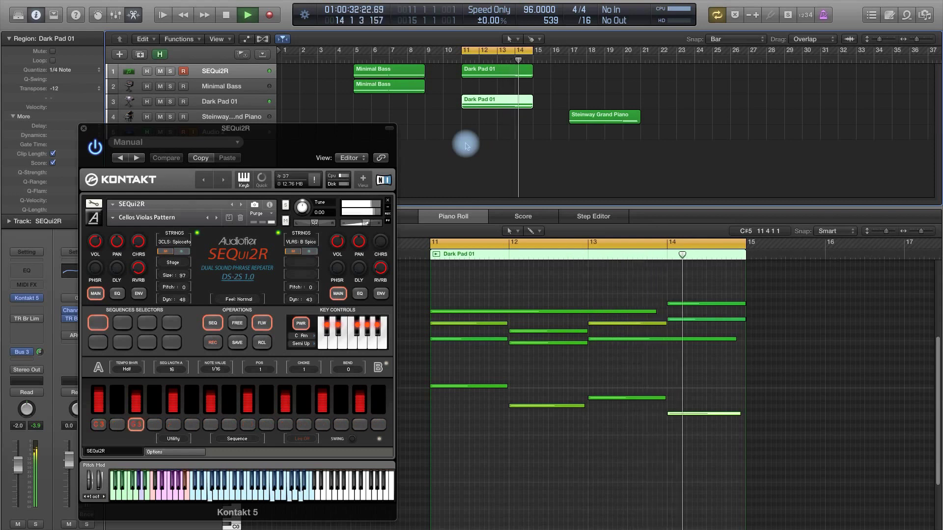
pyautogui.click(466, 146)
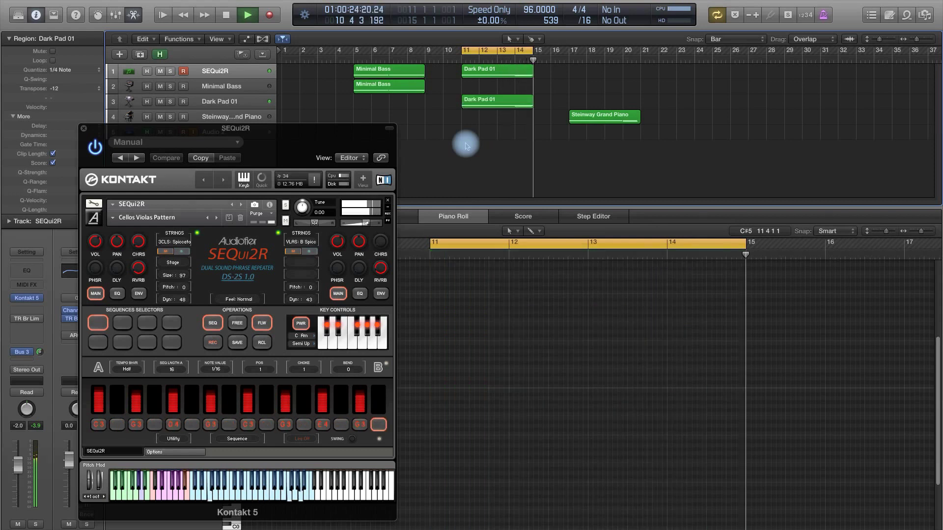
pyautogui.press('space')
pyautogui.click(490, 101)
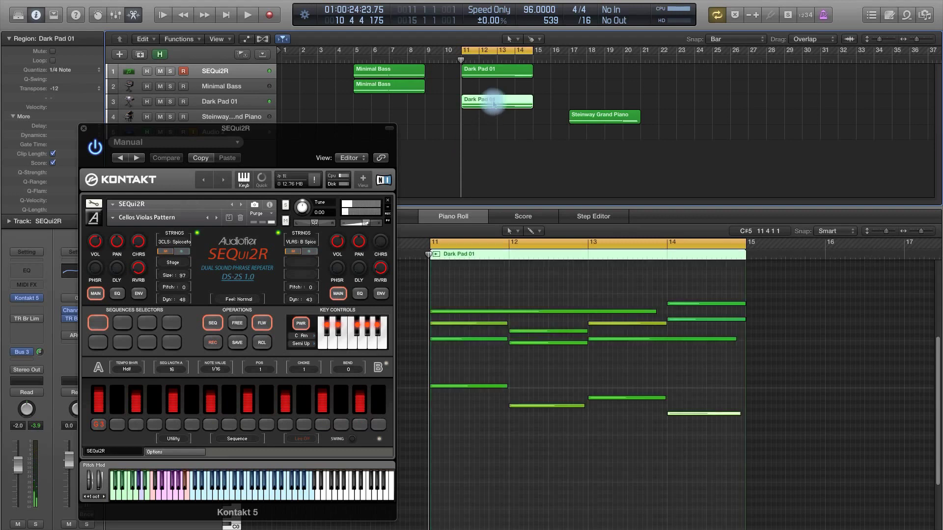
# Set the cycle range to the Steinway Grand Piano region and audition it on its own piano track
pyautogui.click(619, 118)
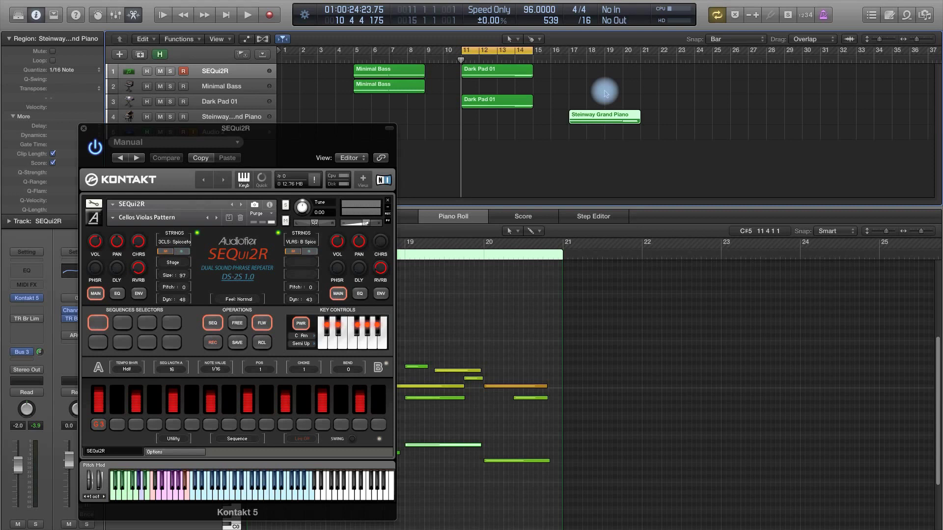
pyautogui.click(248, 116)
pyautogui.moveTo(280, 131); pyautogui.dragTo(800, 136)
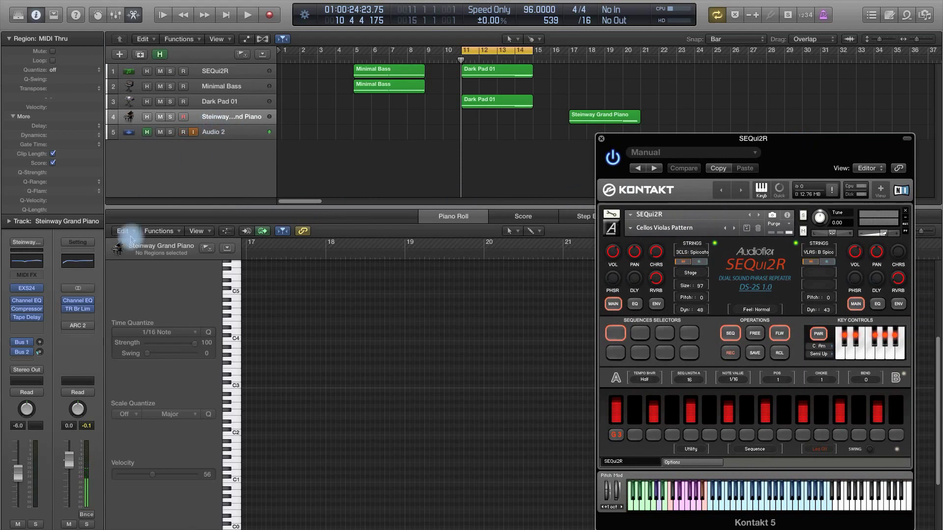
pyautogui.click(601, 117)
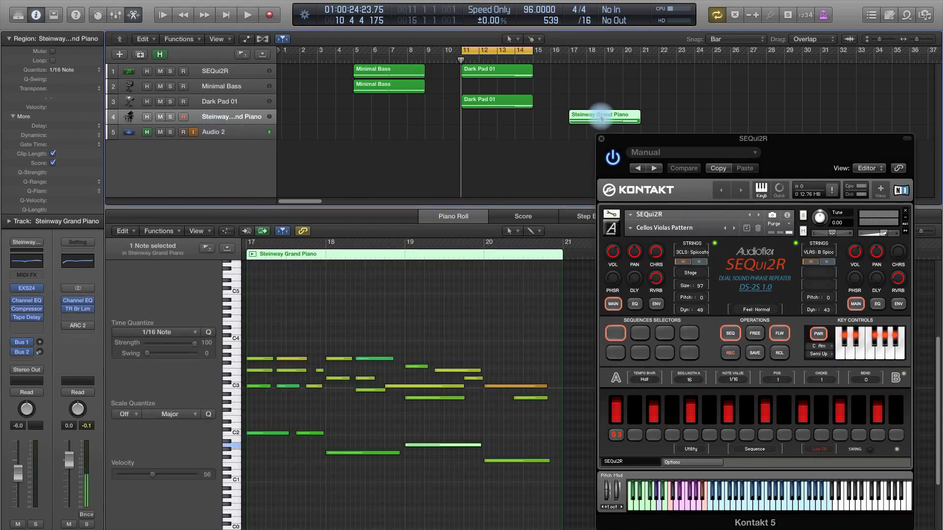
pyautogui.press('super+u')
pyautogui.press('space')
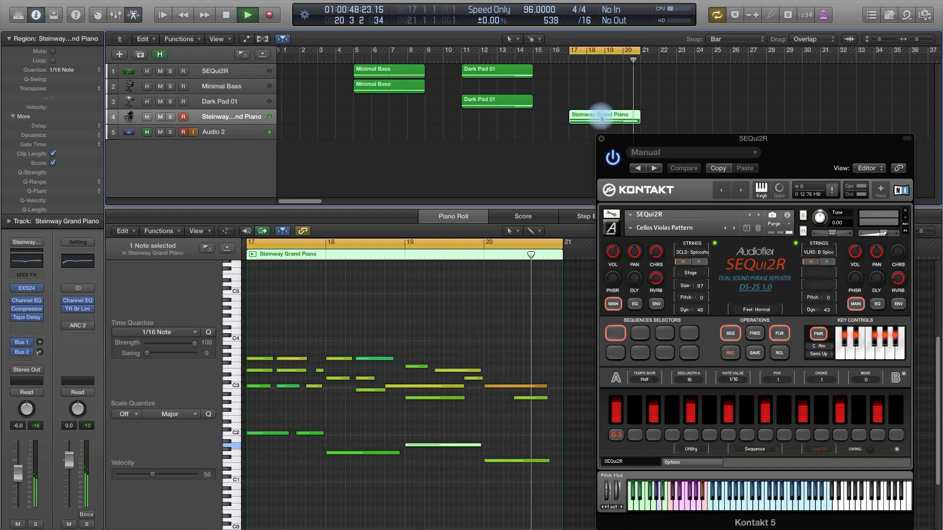
pyautogui.press('space')
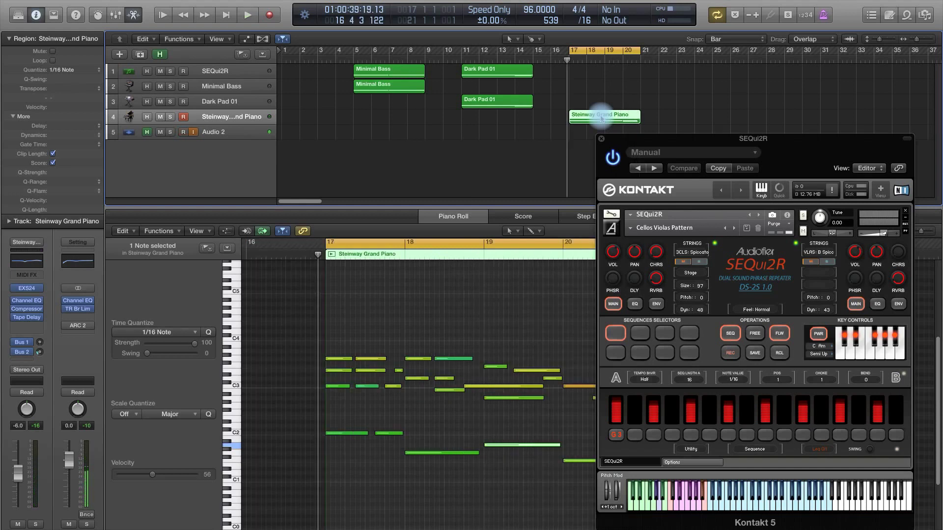
# Load the Bass Sequel preset from the Electronic category into SEQui2R
pyautogui.moveTo(732, 139); pyautogui.dragTo(316, 94)
pyautogui.click(232, 176)
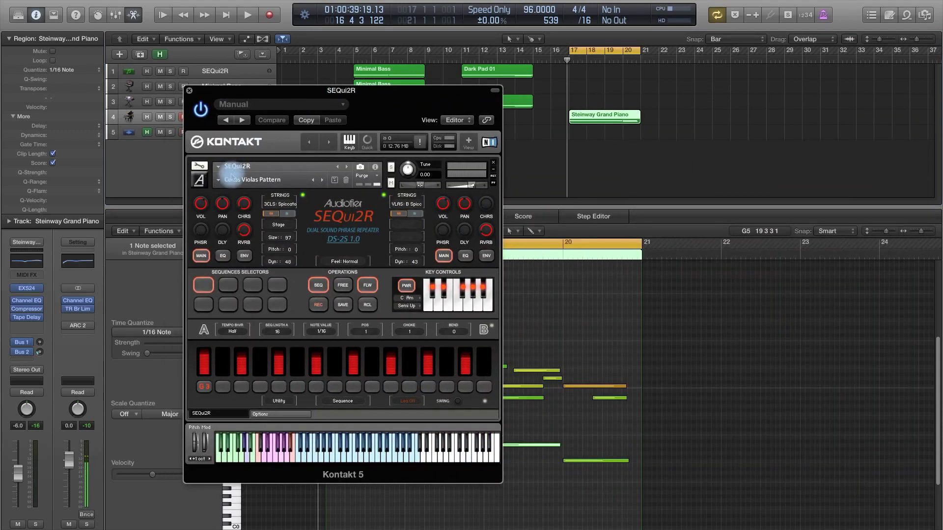
pyautogui.click(219, 181)
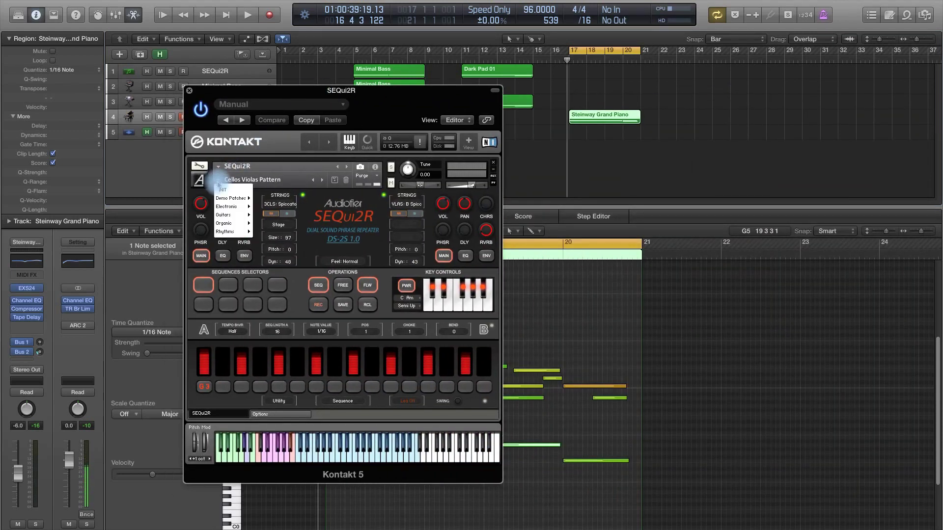
pyautogui.moveTo(234, 207)
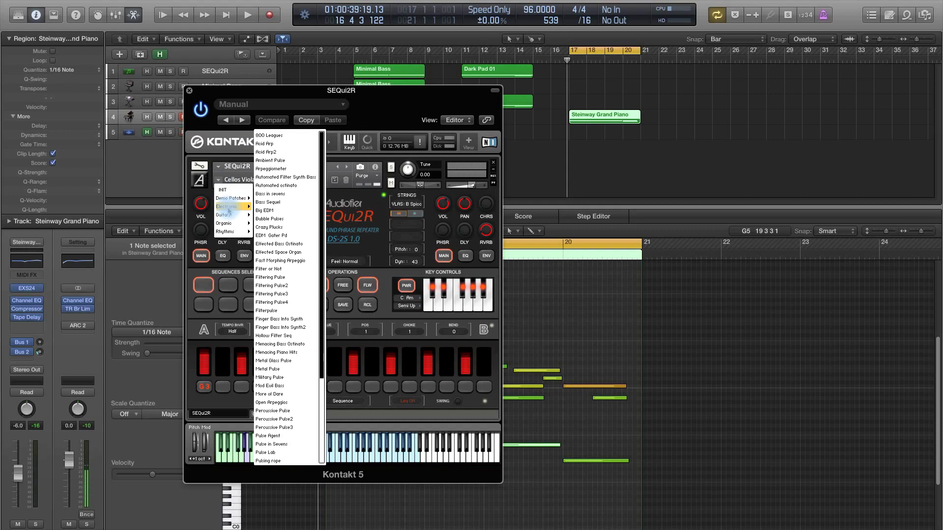
pyautogui.click(267, 202)
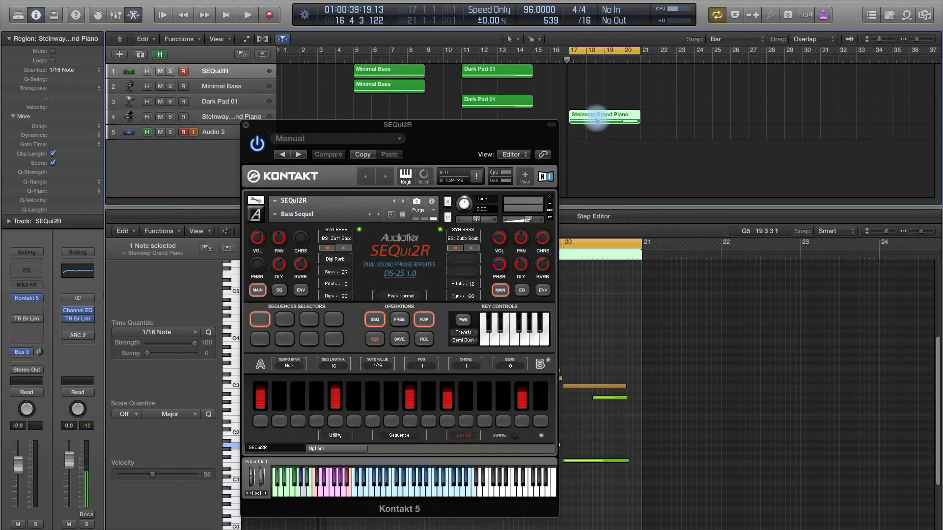
# Move the Steinway Grand Piano region to the SEQui2R track and play it through the Bass Sequel preset
pyautogui.moveTo(596, 118); pyautogui.dragTo(597, 77)
pyautogui.press('space')
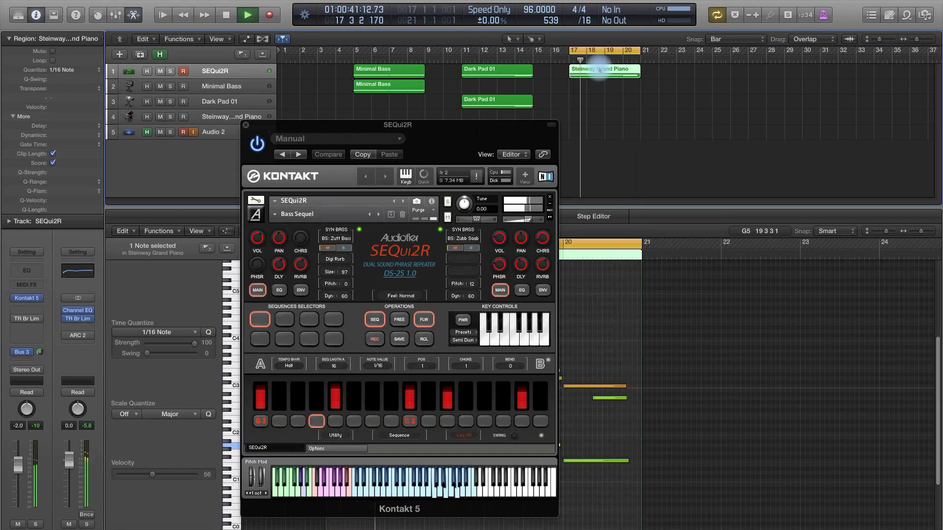
pyautogui.press('space')
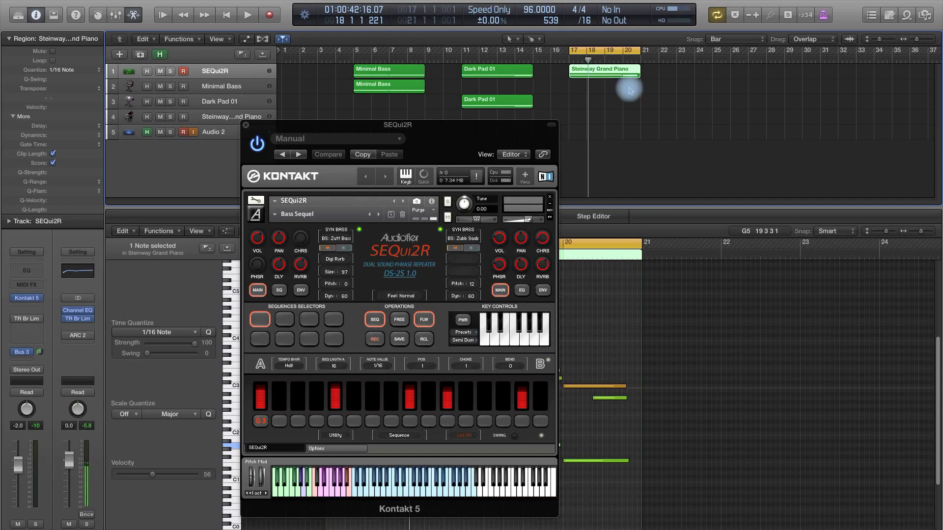
# Copy the Steinway Grand Piano region from the SEQui2R track back to the Steinway Grand Piano track at bar 17
pyautogui.press('super+Right')
pyautogui.moveTo(521, 128); pyautogui.dragTo(419, 122)
pyautogui.moveTo(591, 72); pyautogui.dragTo(592, 118)
pyautogui.moveTo(417, 116); pyautogui.dragTo(411, 138)
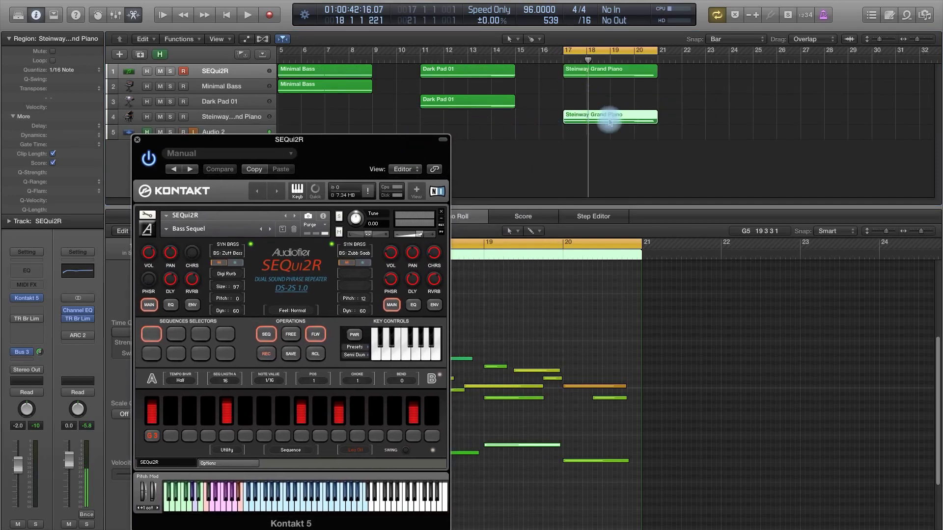
# Audition the Steinway Grand Piano region soloed on its own track, turn solo off and select the SEQui2R track's copy
pyautogui.click(618, 131)
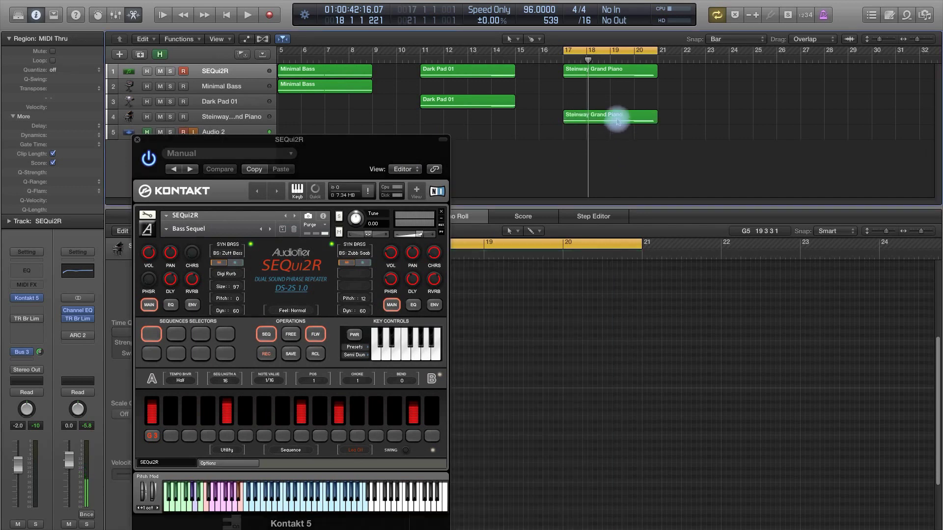
pyautogui.click(617, 121)
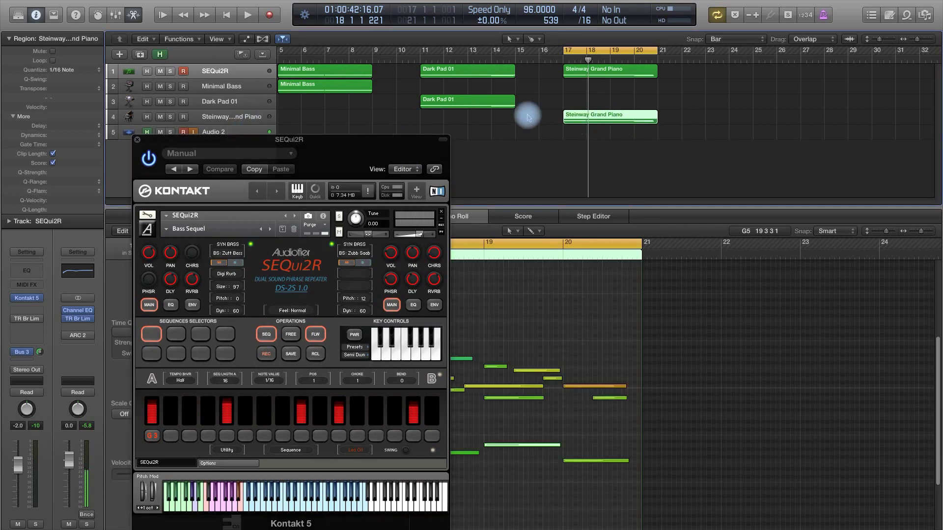
pyautogui.hotkey('ctrl', 's')
pyautogui.press('space')
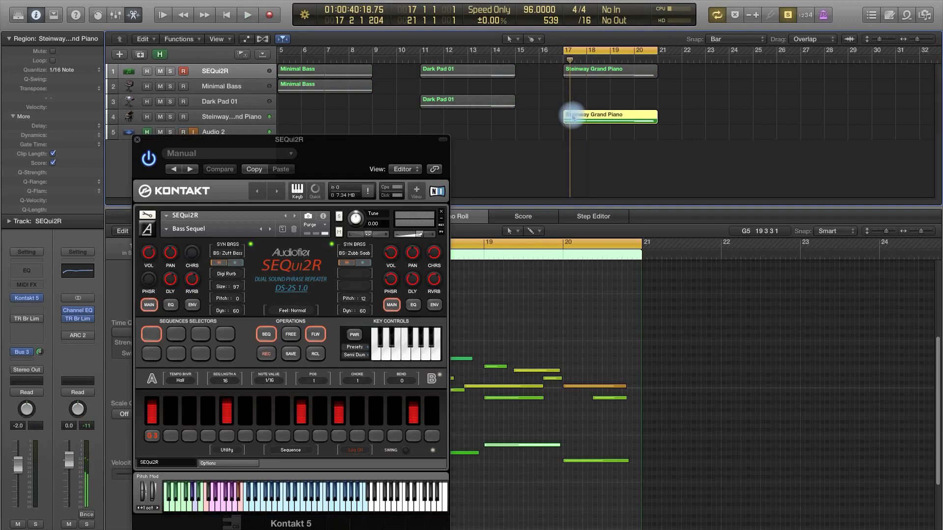
pyautogui.hotkey('ctrl', 's')
pyautogui.click(579, 72)
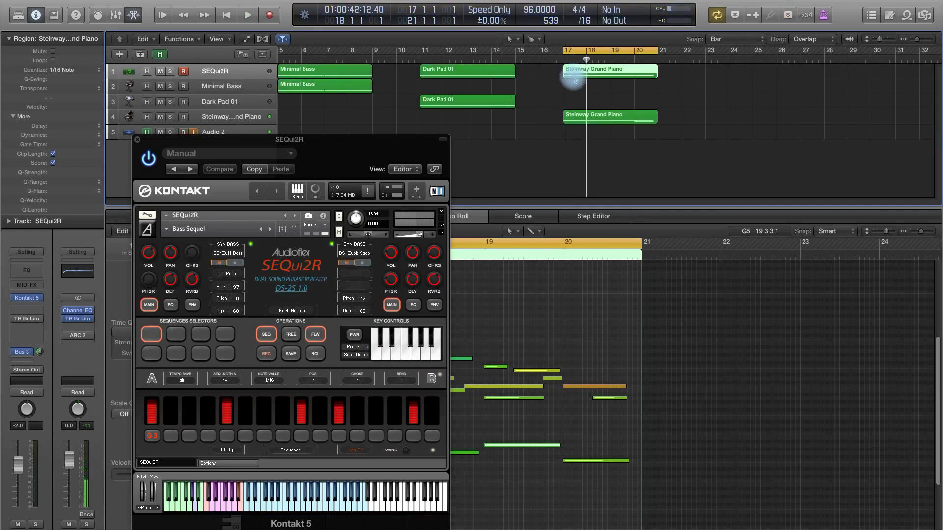
# Play the piano region together with the Bass Sequel sequence, then stop playback
pyautogui.click(562, 97)
pyautogui.click(597, 116)
pyautogui.press('space')
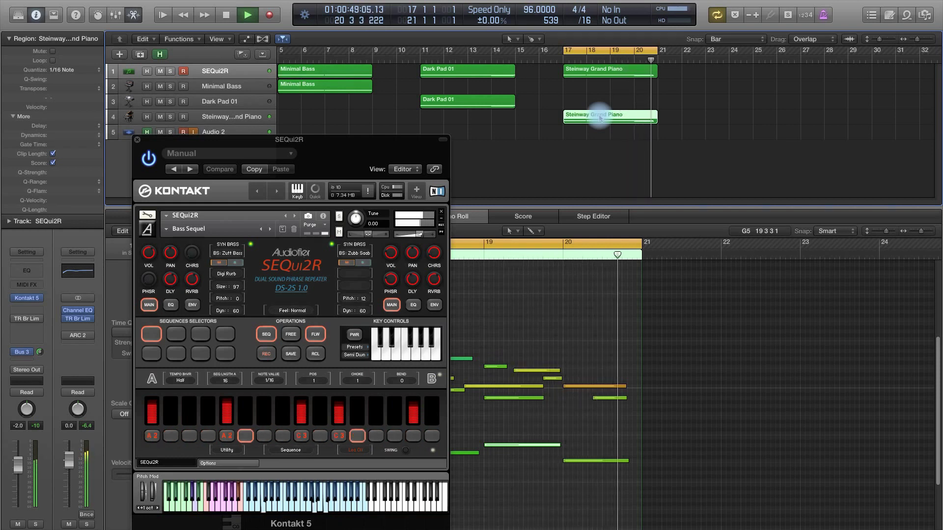
pyautogui.press('space')
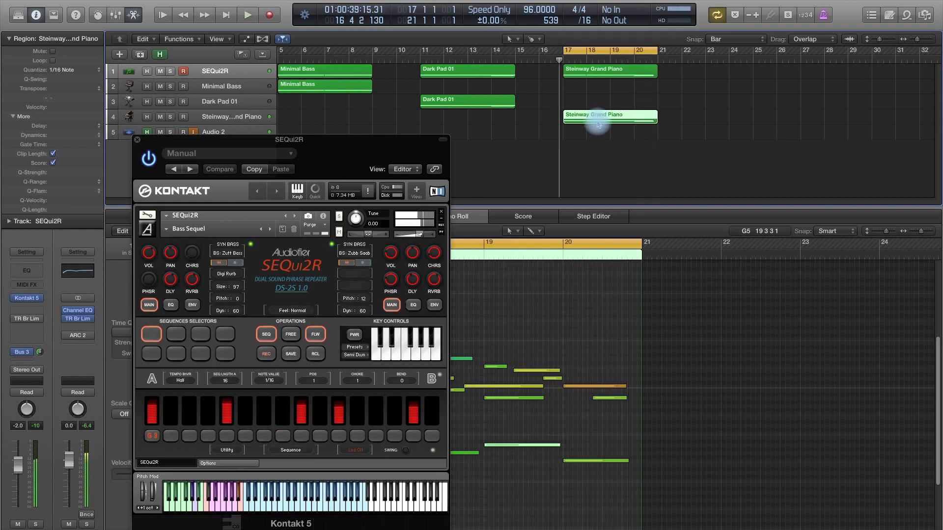
# Select the Steinway Grand Piano region on the SEQui2R track and load the Cellos Violas Pattern preset from the Organic category
pyautogui.click(595, 139)
pyautogui.click(605, 116)
pyautogui.click(609, 73)
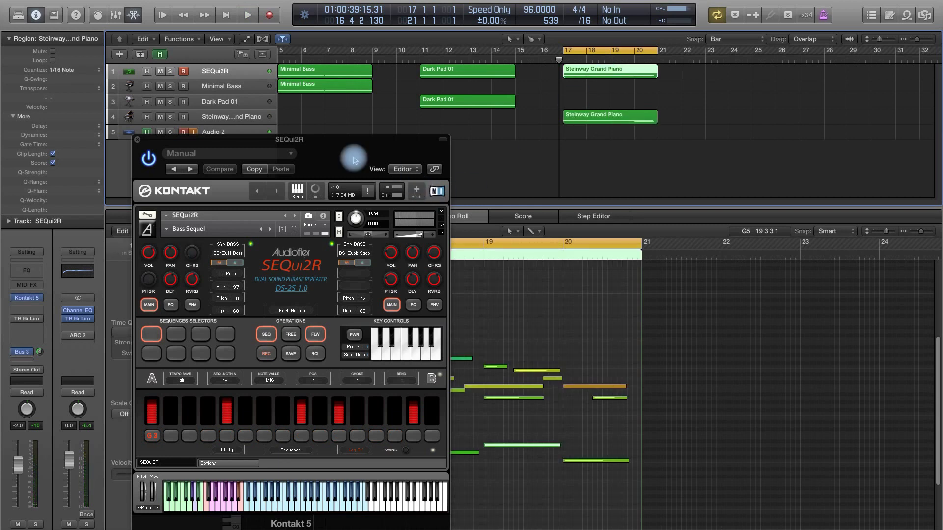
pyautogui.moveTo(349, 140); pyautogui.dragTo(351, 88)
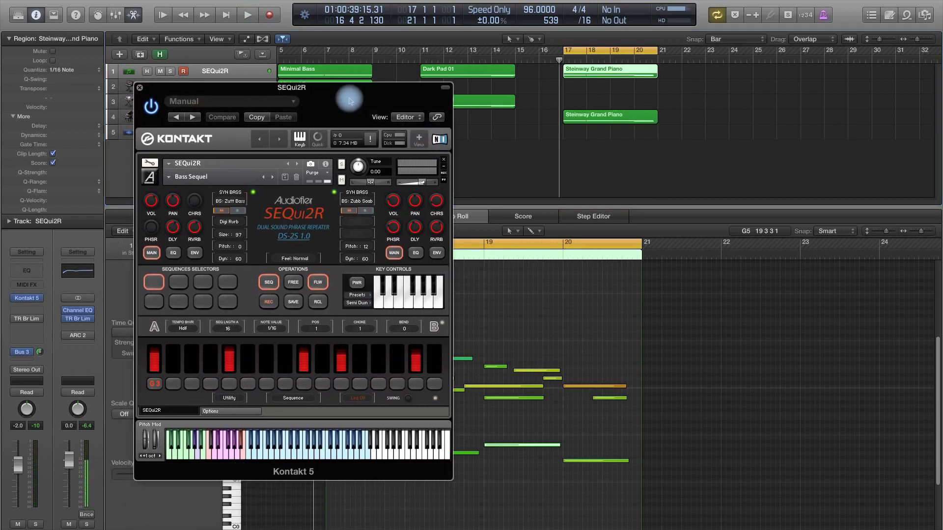
pyautogui.click(167, 177)
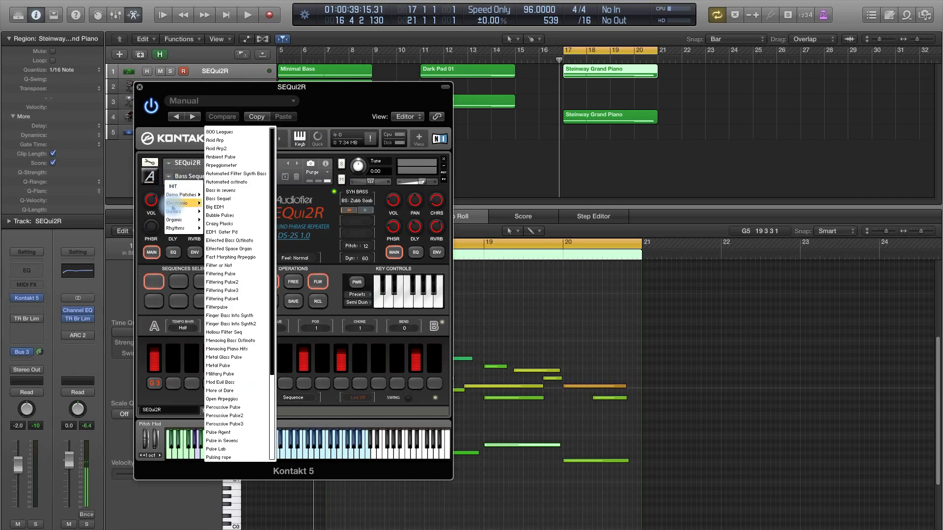
pyautogui.moveTo(175, 220)
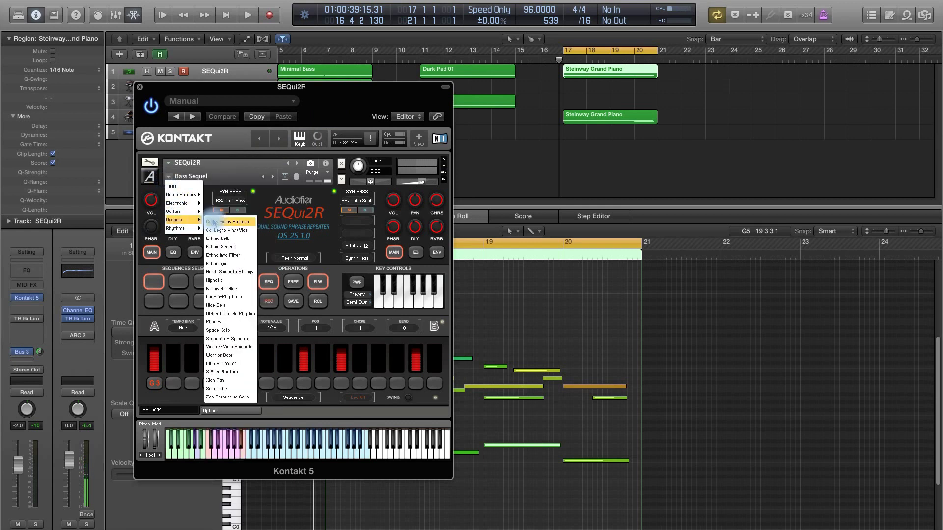
pyautogui.click(214, 222)
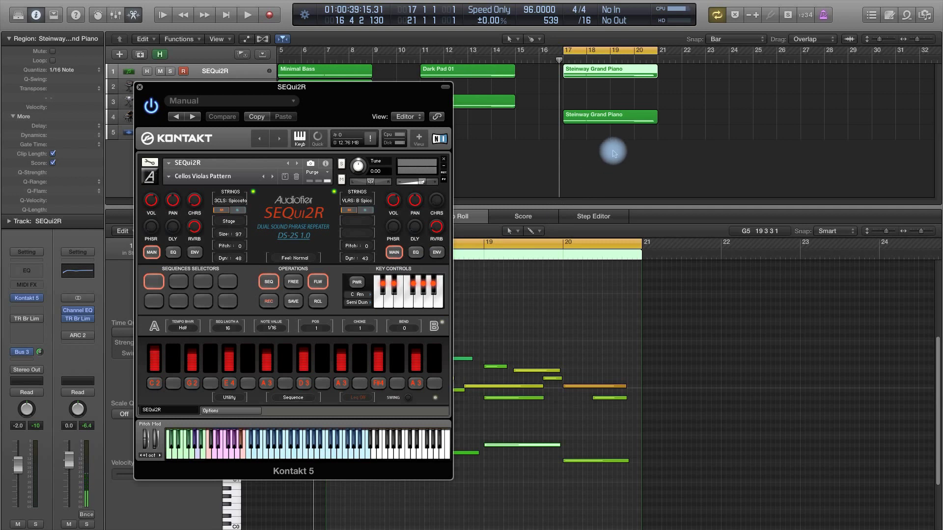
# Mute the Steinway Grand Piano region on the piano track and select its copy on the SEQui2R track
pyautogui.click(598, 118)
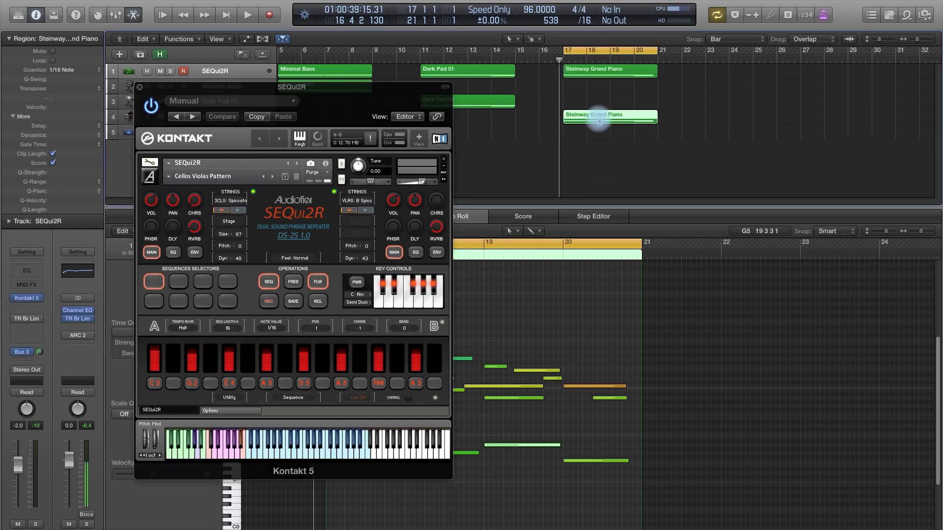
pyautogui.hotkey('ctrl', 'm')
pyautogui.click(591, 79)
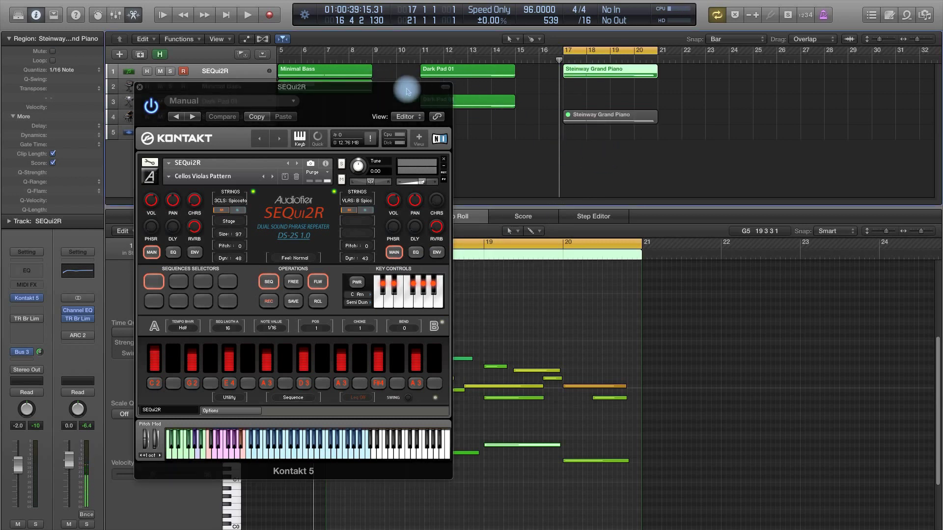
# Turn on SEQui2R's key controls with the C Am scale and the Semi Up option
pyautogui.moveTo(407, 88); pyautogui.dragTo(369, 89)
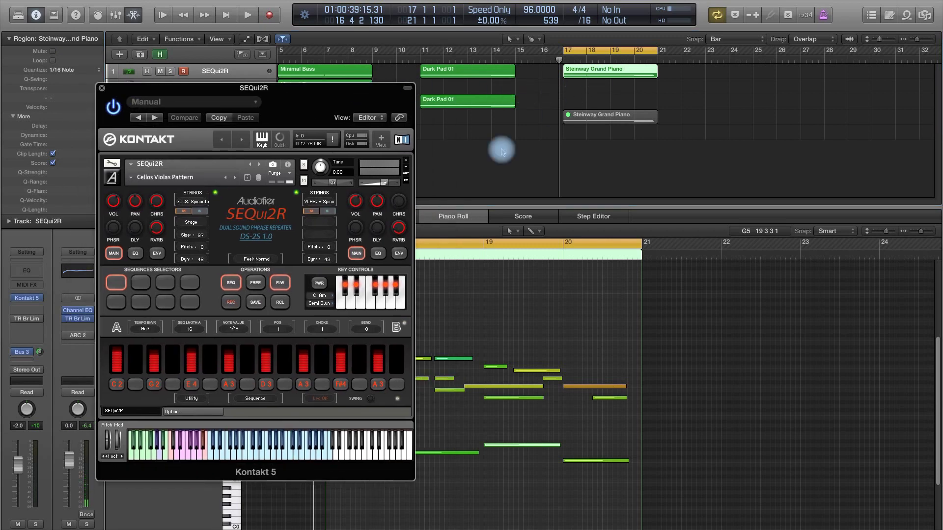
pyautogui.click(323, 299)
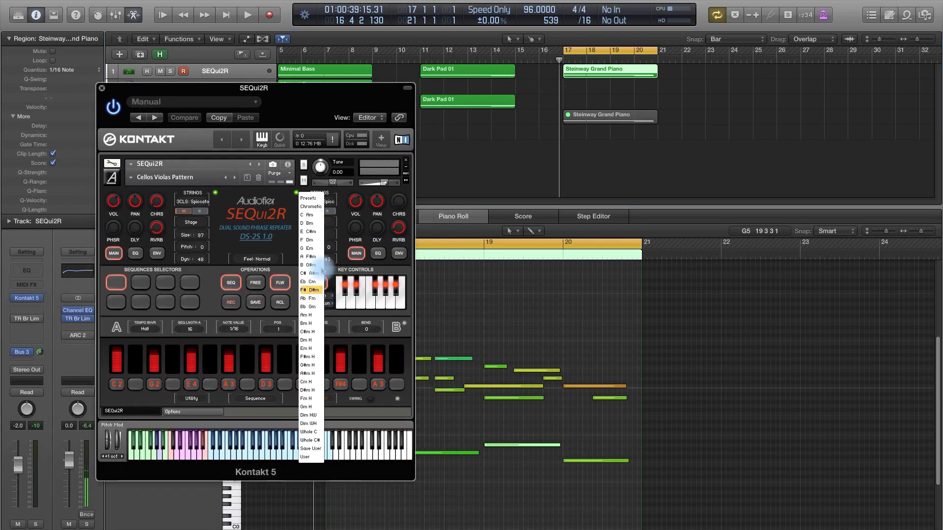
pyautogui.click(308, 216)
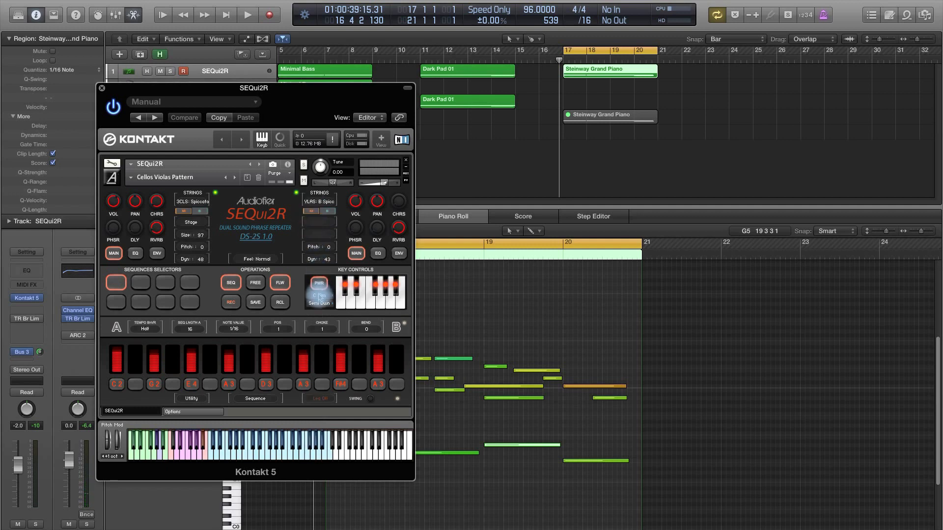
pyautogui.click(605, 186)
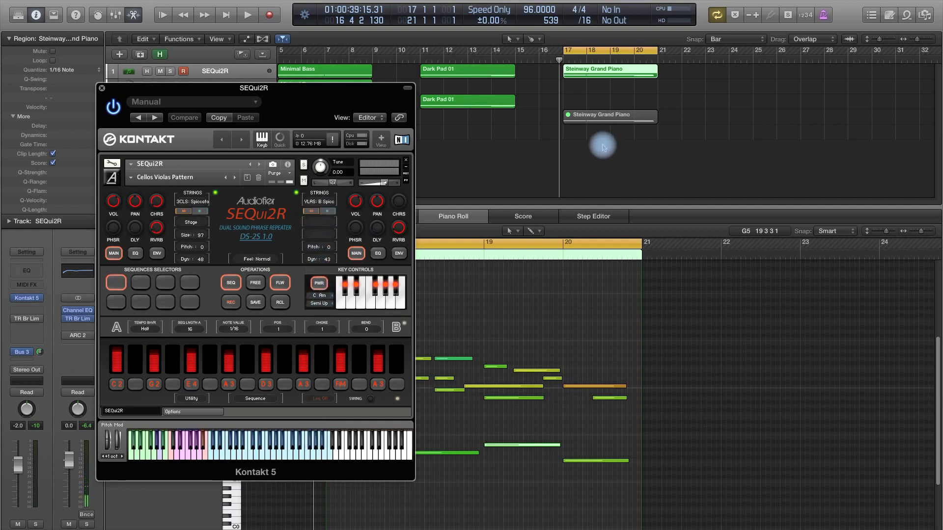
# Play the SEQui2R track's Steinway Grand Piano region through the Cellos Violas Pattern preset, then stop playback
pyautogui.click(612, 71)
pyautogui.press('space')
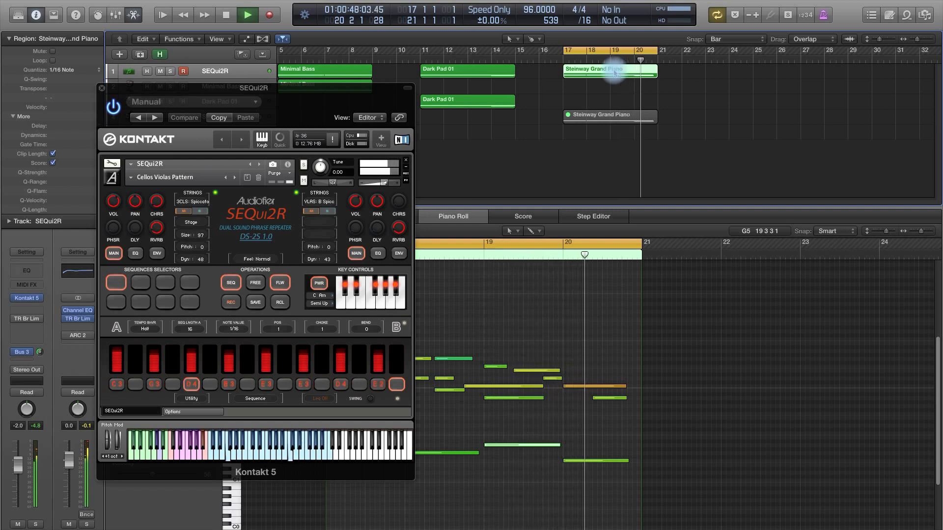
pyautogui.press('space')
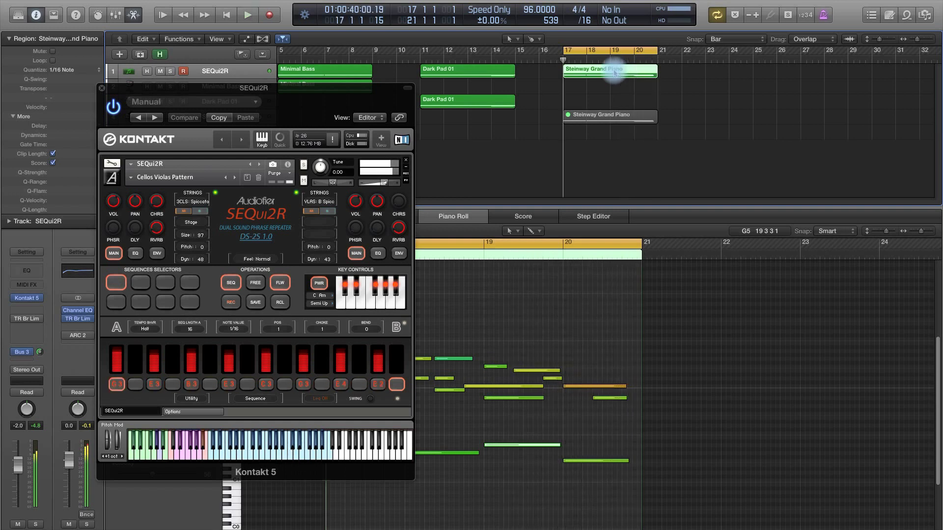
# Switch the SEQui2R sequence to Leg On
pyautogui.moveTo(347, 99); pyautogui.dragTo(248, 31)
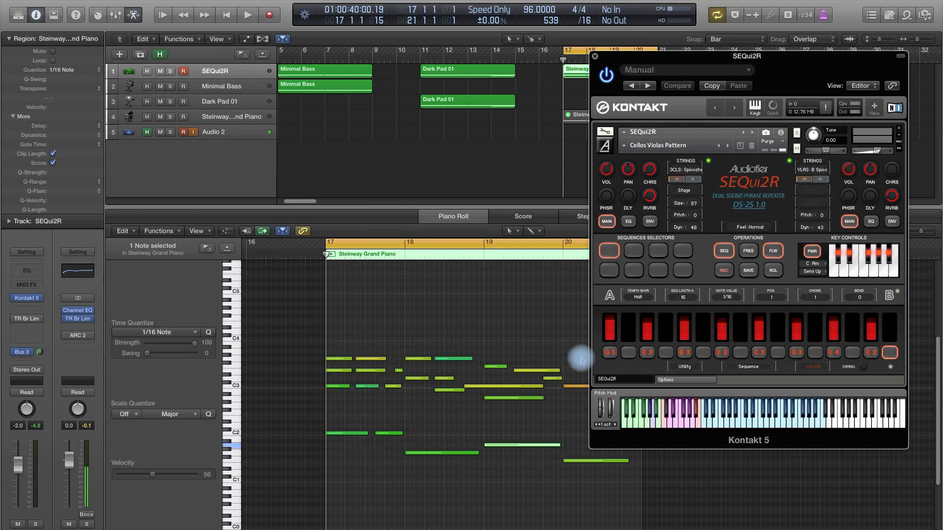
pyautogui.click(608, 352)
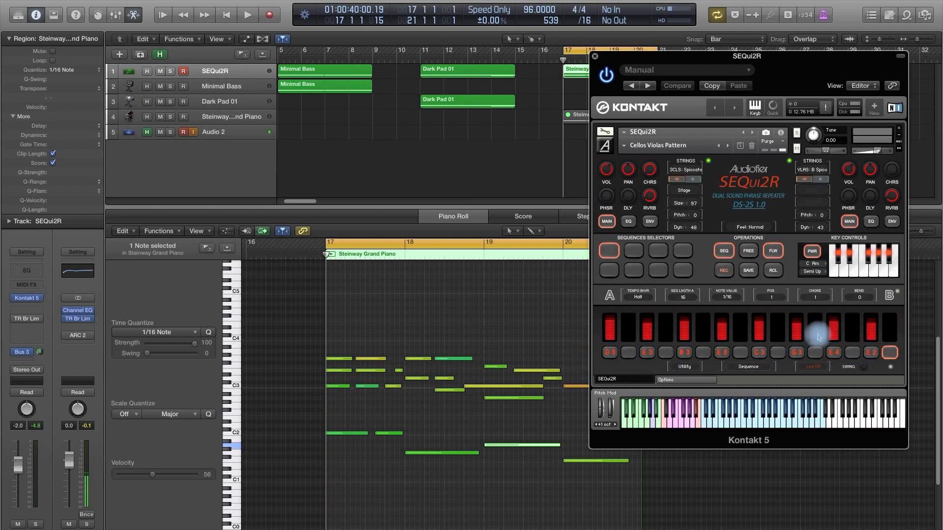
pyautogui.moveTo(818, 66); pyautogui.dragTo(331, 52)
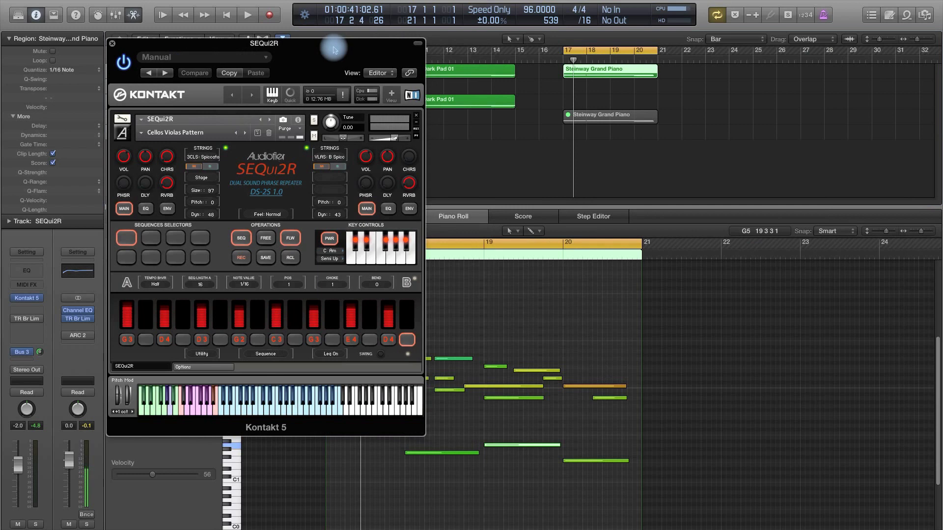
# Lengthen the final notes of the SEQui2R track's Steinway Grand Piano region to the region's end at bar 21
pyautogui.scroll(3, 621, 472)
pyautogui.moveTo(819, 461); pyautogui.dragTo(845, 454)
pyautogui.click(924, 434)
pyautogui.moveTo(895, 399); pyautogui.dragTo(842, 407)
# Play the edited Steinway Grand Piano region through SEQui2R with Leg On while viewing its notes, then stop playback
pyautogui.click(613, 116)
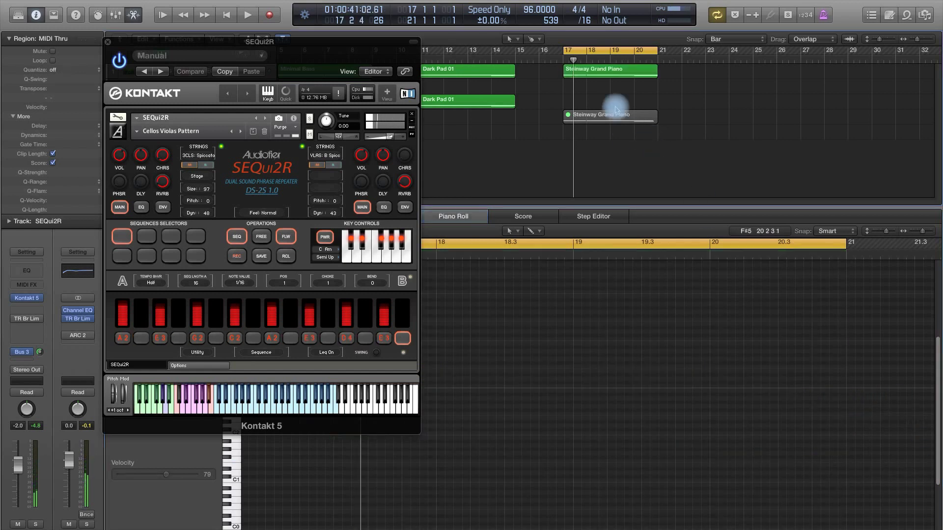
pyautogui.click(604, 74)
pyautogui.press('space')
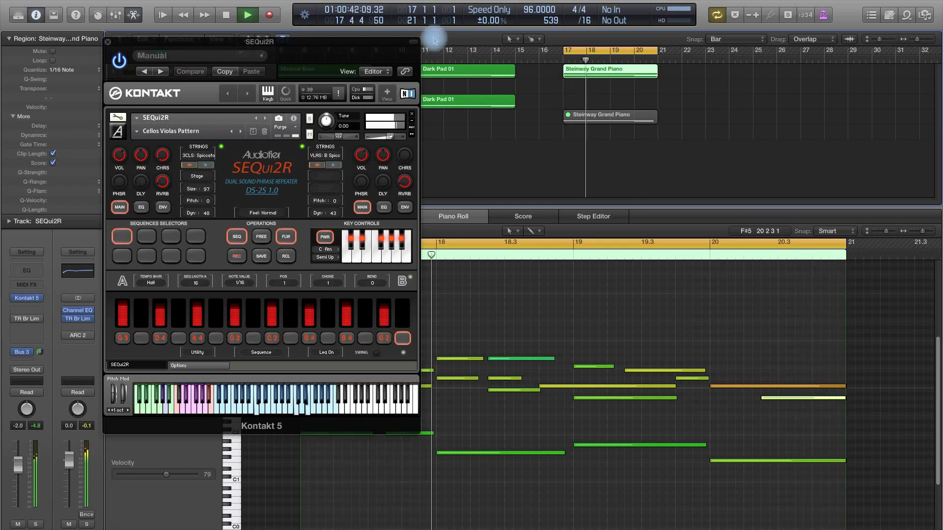
pyautogui.moveTo(375, 50); pyautogui.dragTo(244, 33)
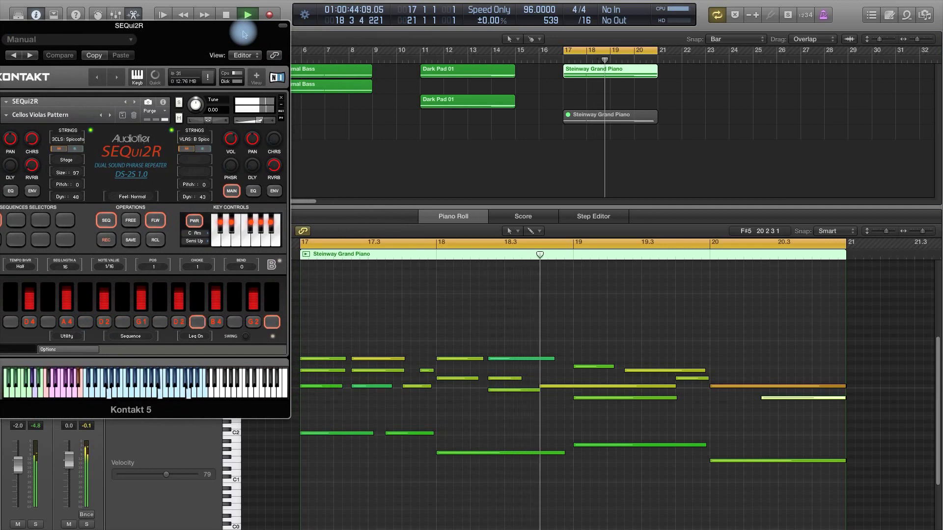
pyautogui.moveTo(244, 34); pyautogui.dragTo(445, 82)
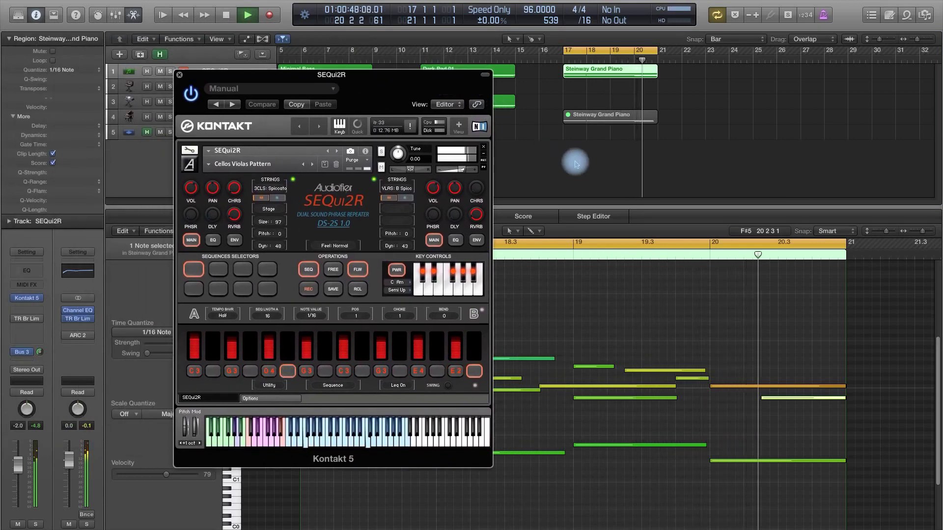
pyautogui.press('space')
# Unmute the Steinway Grand Piano region on the piano track and play it together with the strings sequence
pyautogui.moveTo(576, 163); pyautogui.dragTo(602, 94)
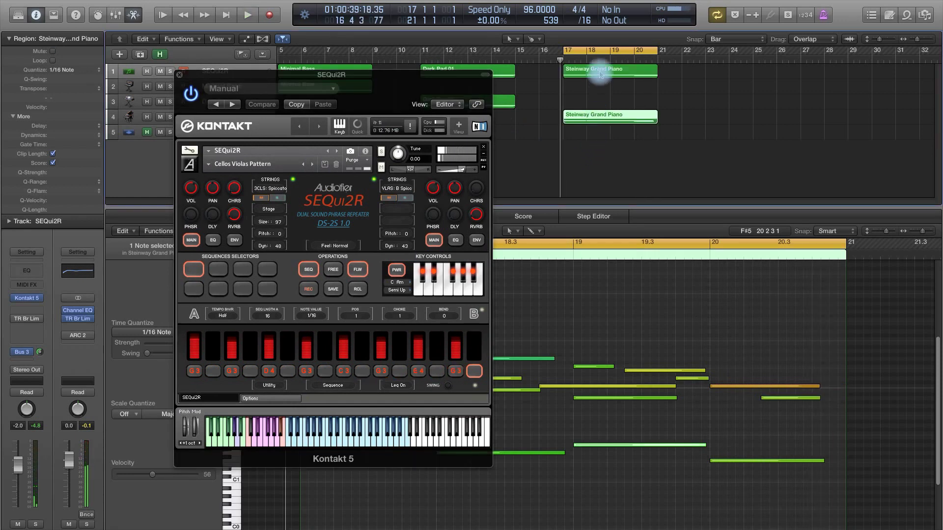
pyautogui.click(600, 74)
pyautogui.press('space')
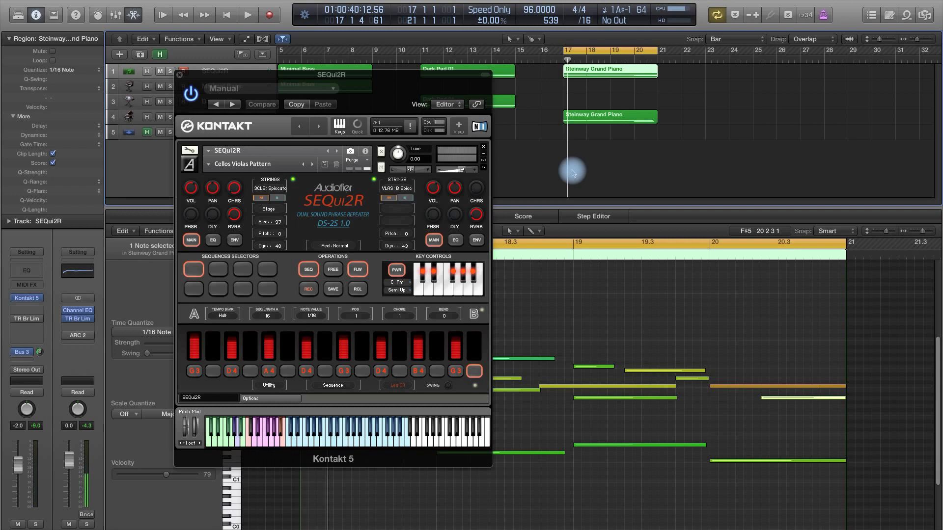
# Lower the SEQui2R track's volume to -7.0 during playback, stop, return to bar 17 and select its Steinway Grand Piano region
pyautogui.press('space')
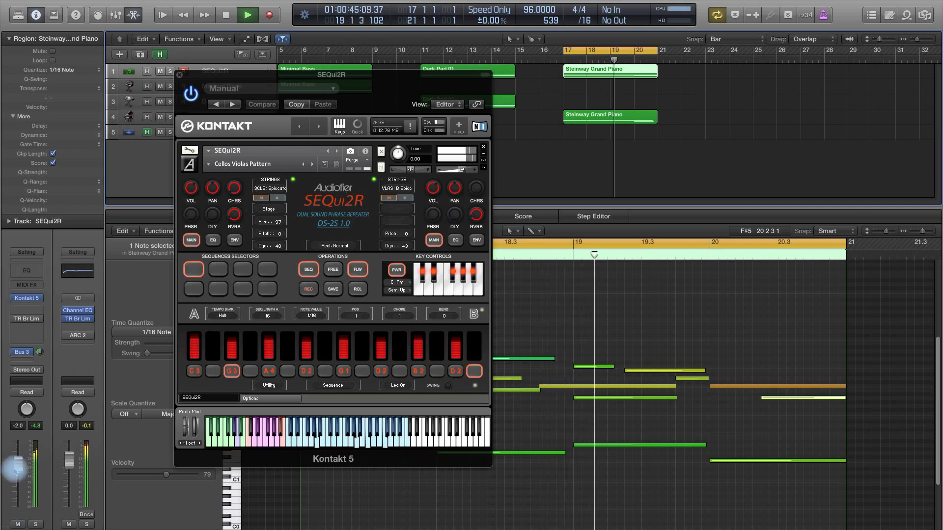
pyautogui.moveTo(16, 472); pyautogui.dragTo(17, 485)
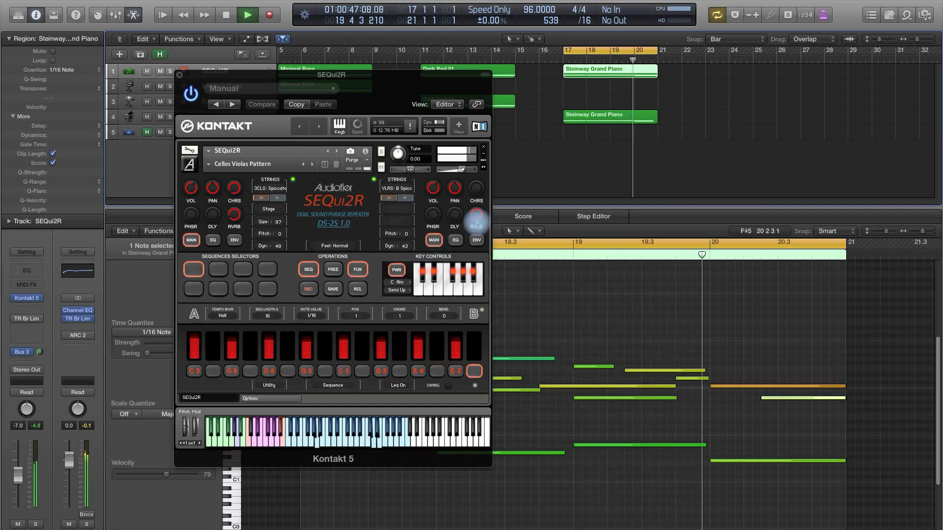
pyautogui.click(583, 161)
pyautogui.press('space')
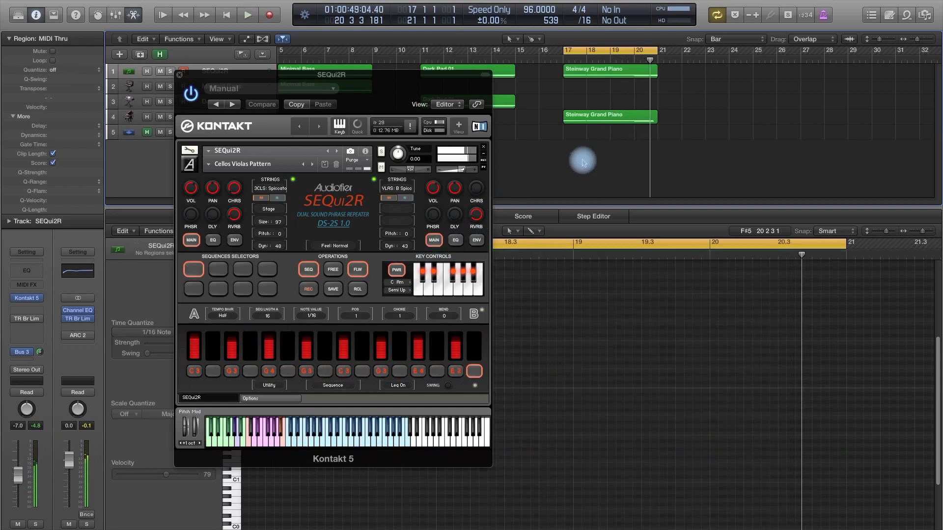
pyautogui.press('Return')
pyautogui.click(600, 76)
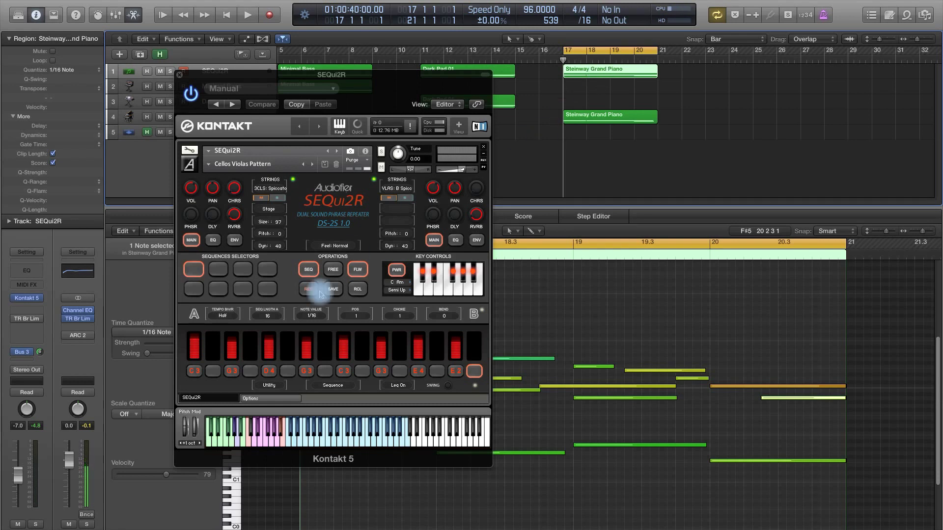
pyautogui.click(478, 374)
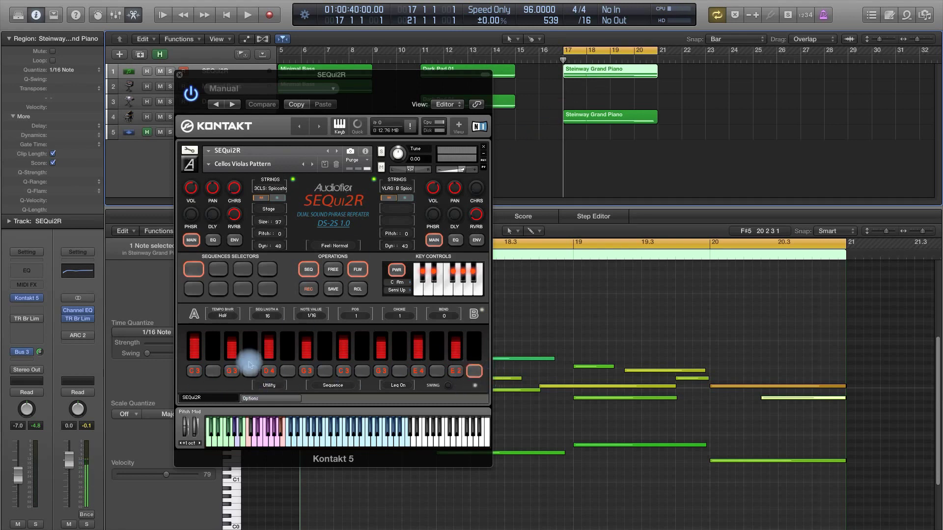
pyautogui.click(469, 368)
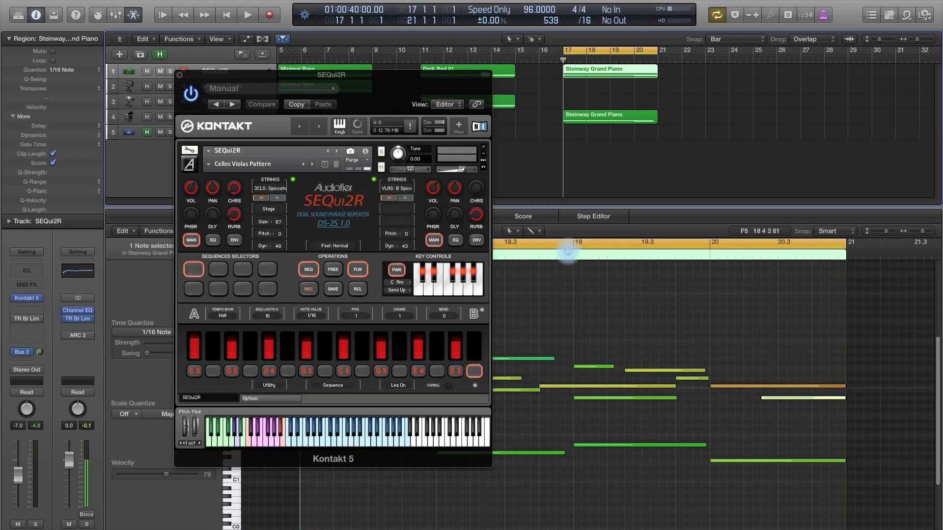
pyautogui.moveTo(407, 80); pyautogui.dragTo(379, 83)
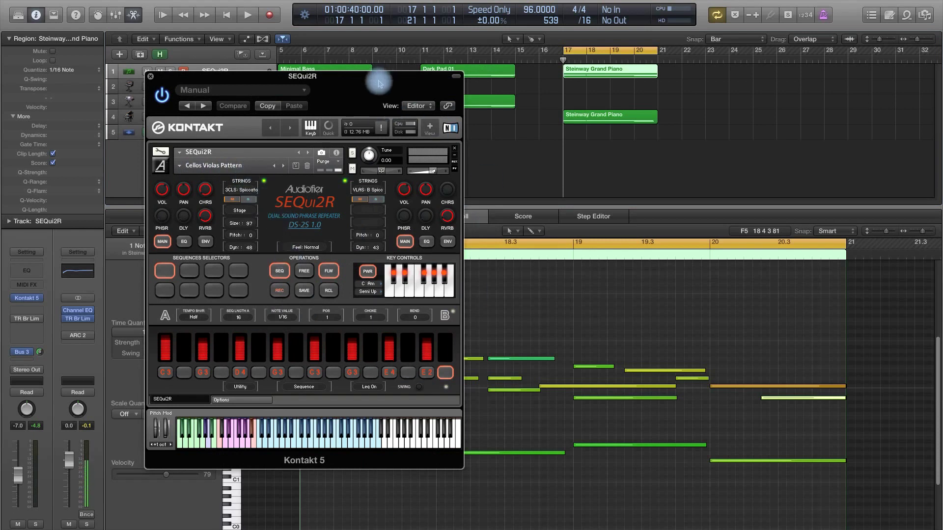
pyautogui.moveTo(379, 79); pyautogui.dragTo(278, 82)
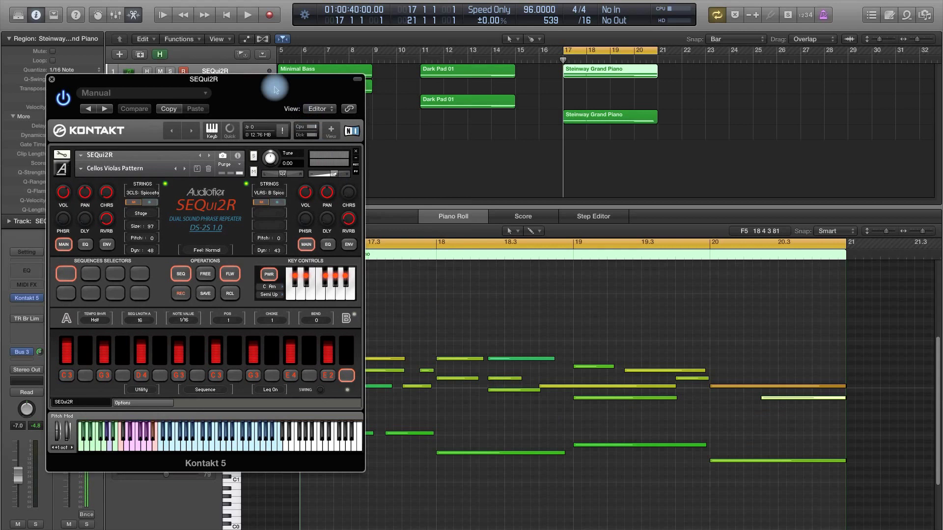
pyautogui.moveTo(275, 89); pyautogui.dragTo(322, 84)
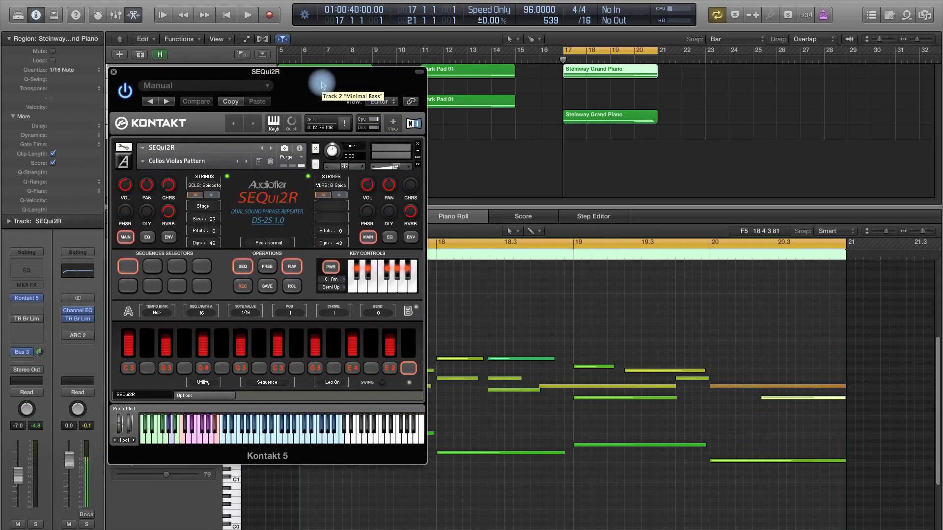
pyautogui.moveTo(322, 84); pyautogui.dragTo(319, 96)
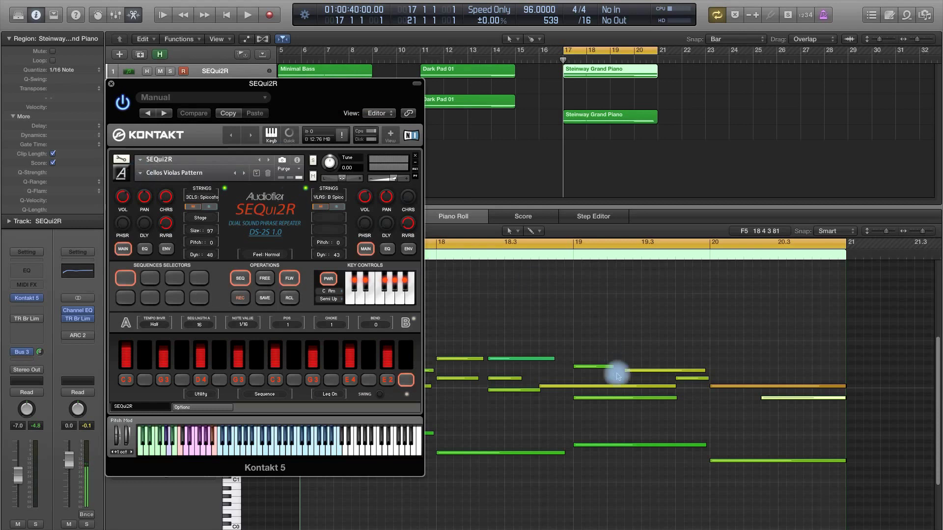
pyautogui.moveTo(293, 91); pyautogui.dragTo(340, 82)
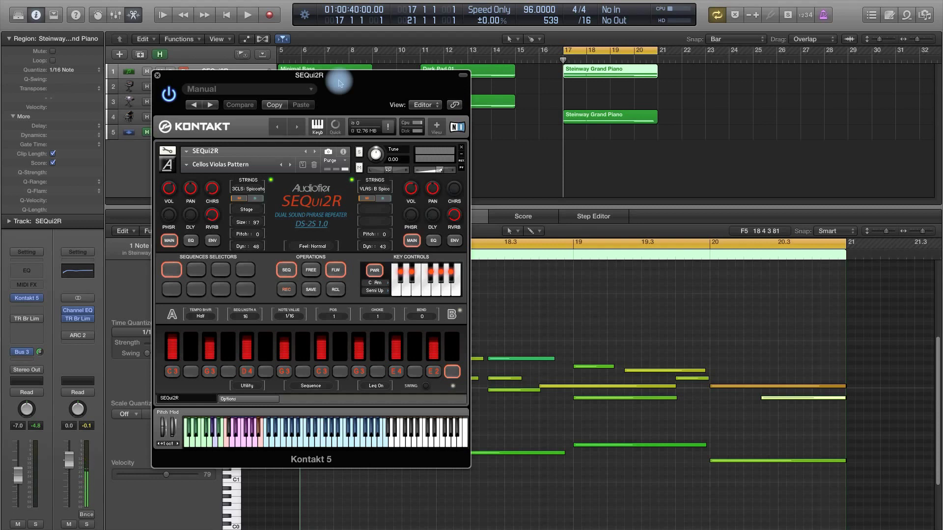
pyautogui.moveTo(339, 82); pyautogui.dragTo(249, 114)
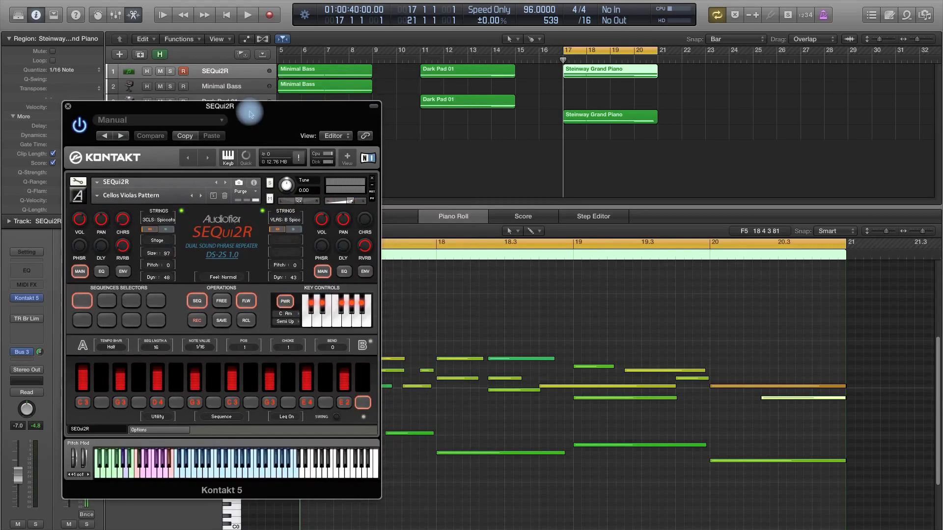
pyautogui.moveTo(250, 114); pyautogui.dragTo(313, 89)
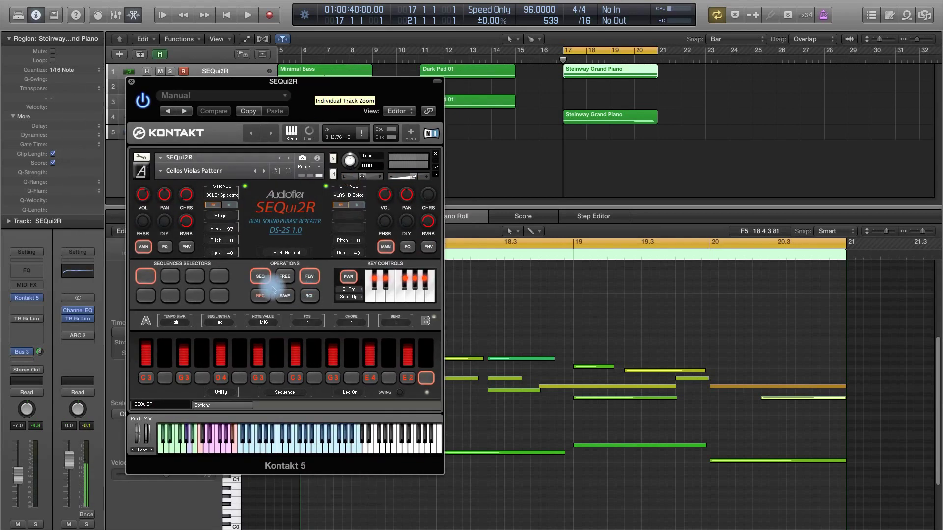
# Turn off the SEQ operation in SEQui2R and load the Angelic Plucks guitar preset
pyautogui.click(261, 276)
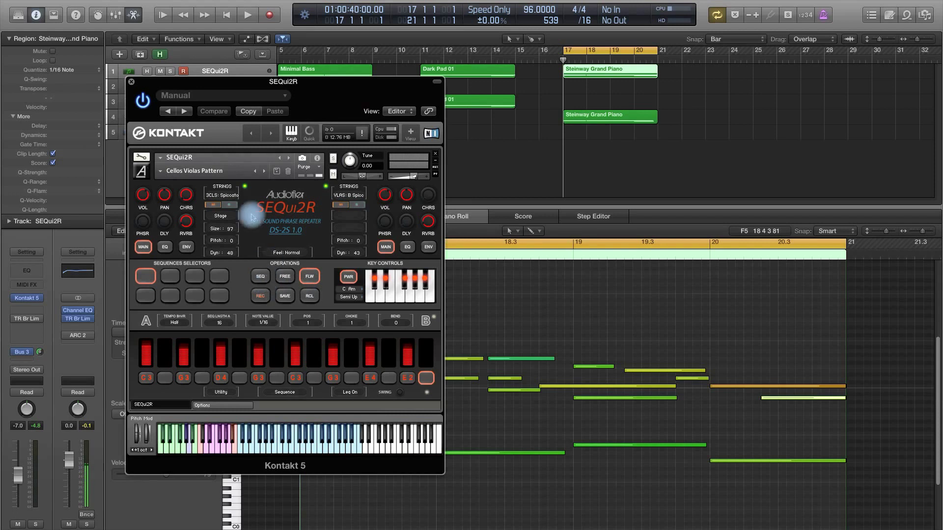
pyautogui.click(161, 171)
pyautogui.moveTo(165, 198)
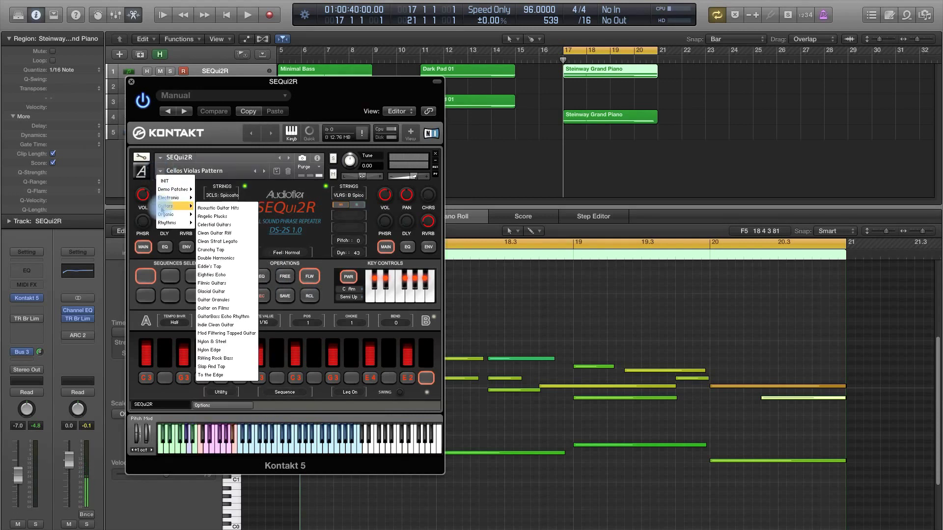
pyautogui.click(202, 216)
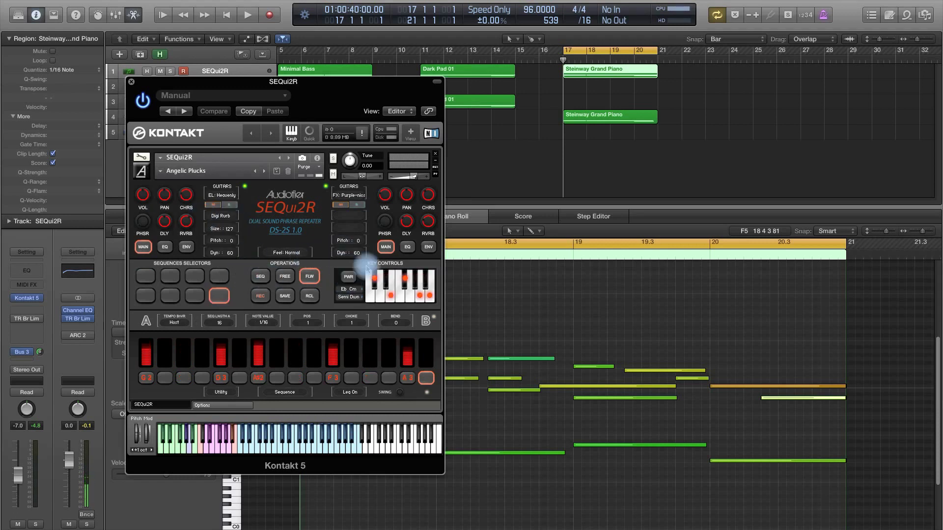
# Mute the Steinway Grand Piano region on the piano track
pyautogui.click(610, 94)
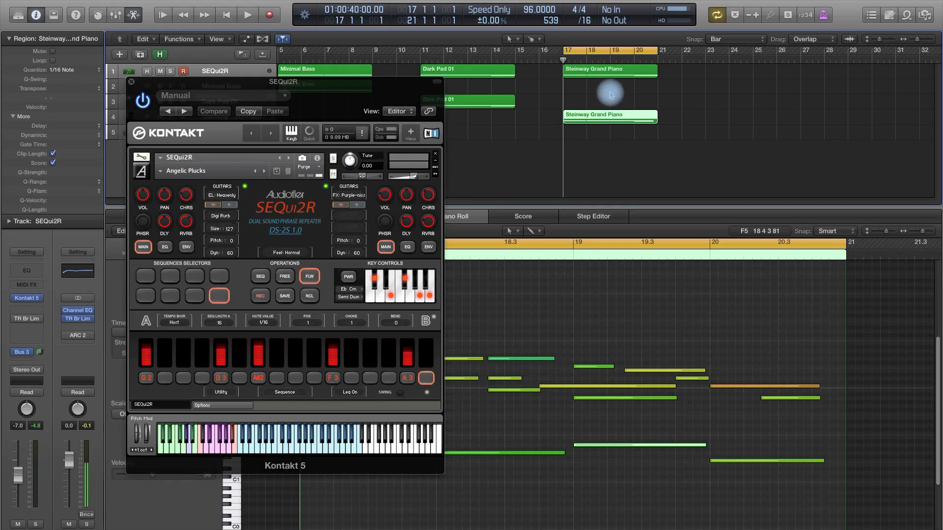
pyautogui.click(610, 69)
pyautogui.click(594, 116)
pyautogui.press('m')
# Play the SEQui2R track's Steinway Grand Piano region through Angelic Plucks, stop playback, and move the plug-in window clear of the track headers
pyautogui.click(611, 69)
pyautogui.press('space')
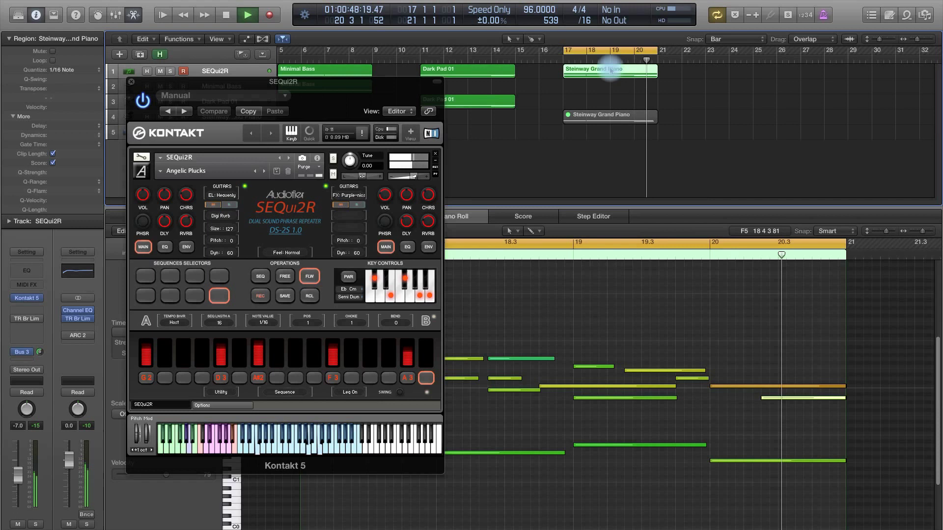
pyautogui.press('space')
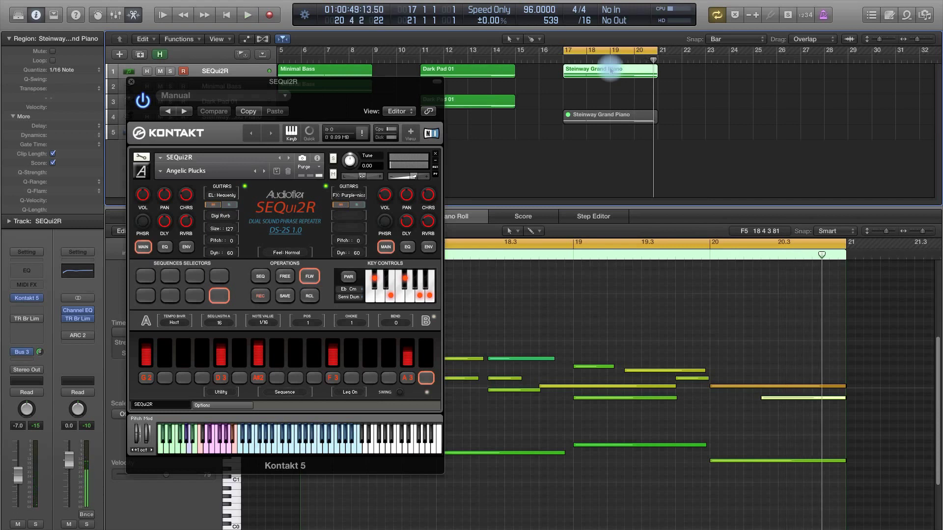
pyautogui.moveTo(309, 88); pyautogui.dragTo(778, 92)
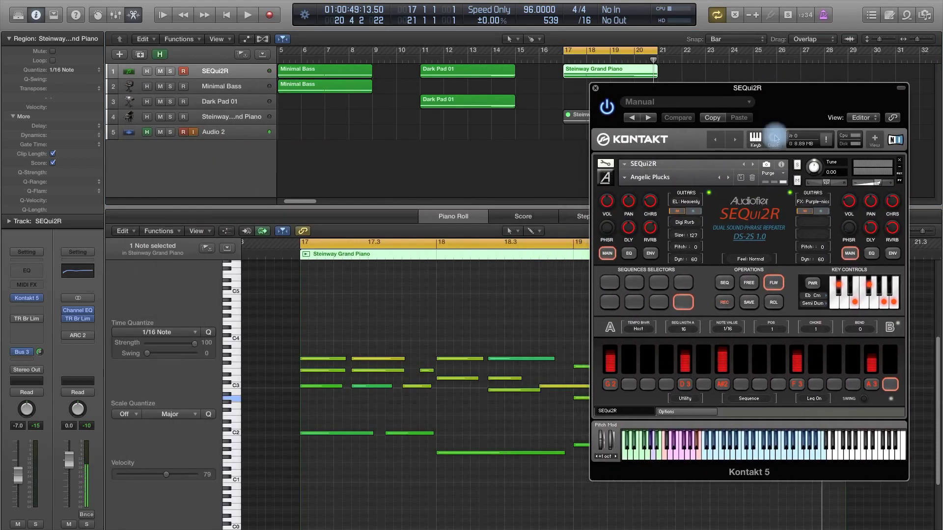